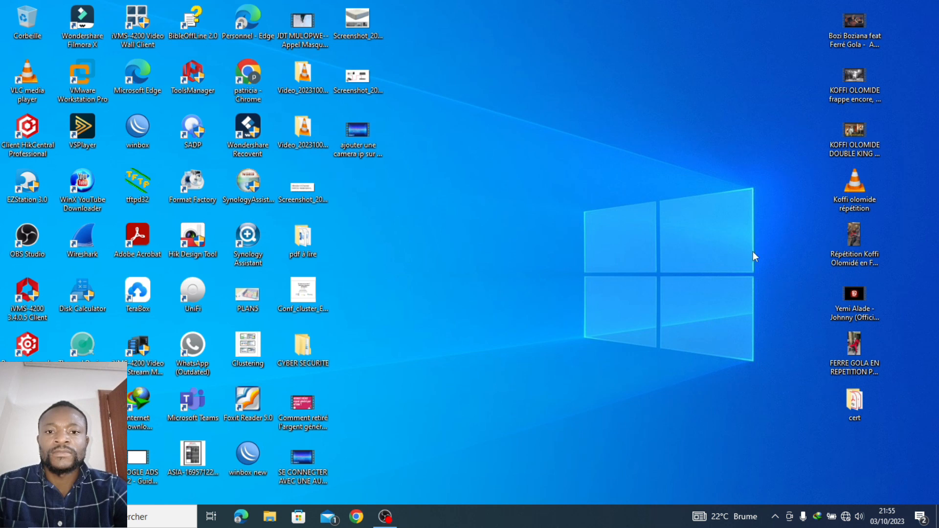
right_click(558, 177)
left_click(617, 212)
right_click(506, 185)
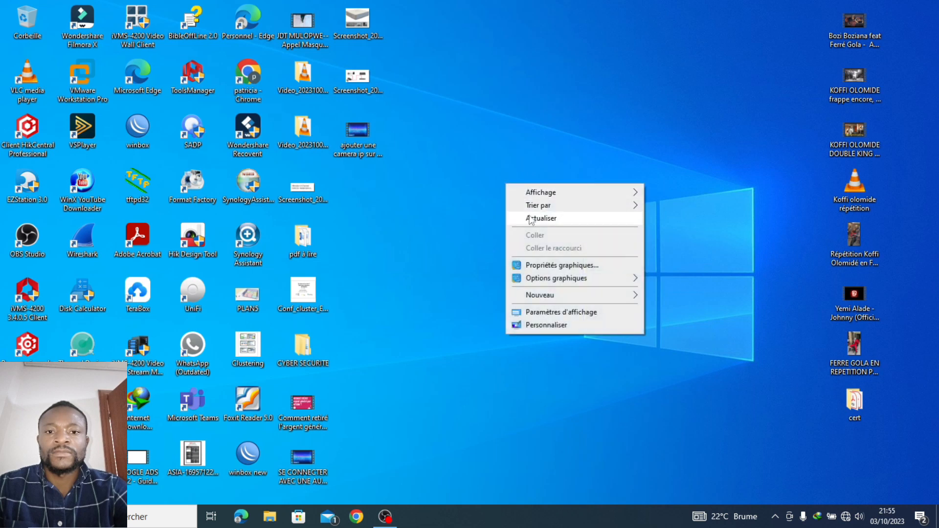
left_click(537, 224)
right_click(537, 222)
left_click(536, 215)
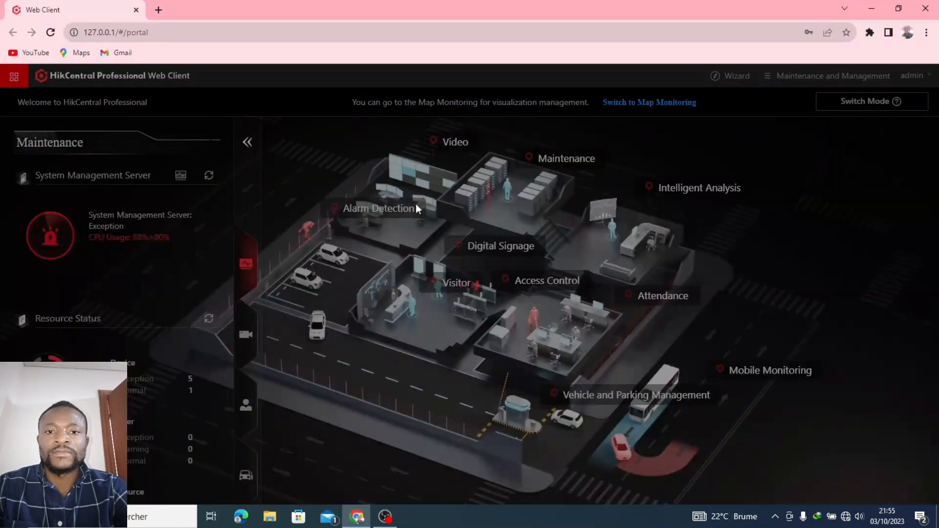
Switch to Chrome and load the HikCentral web client at 192.176.22.11
left_click(172, 28)
type("192.1")
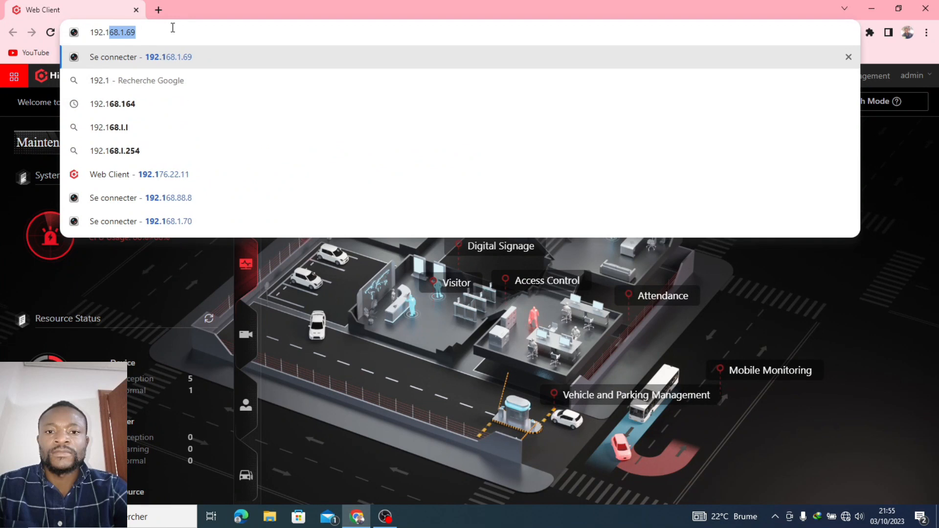
type("76.22")
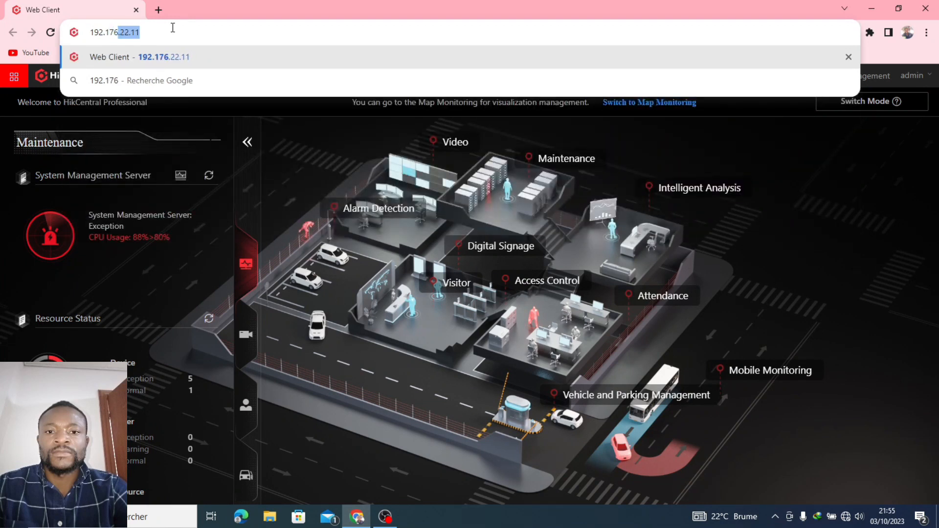
key("Return")
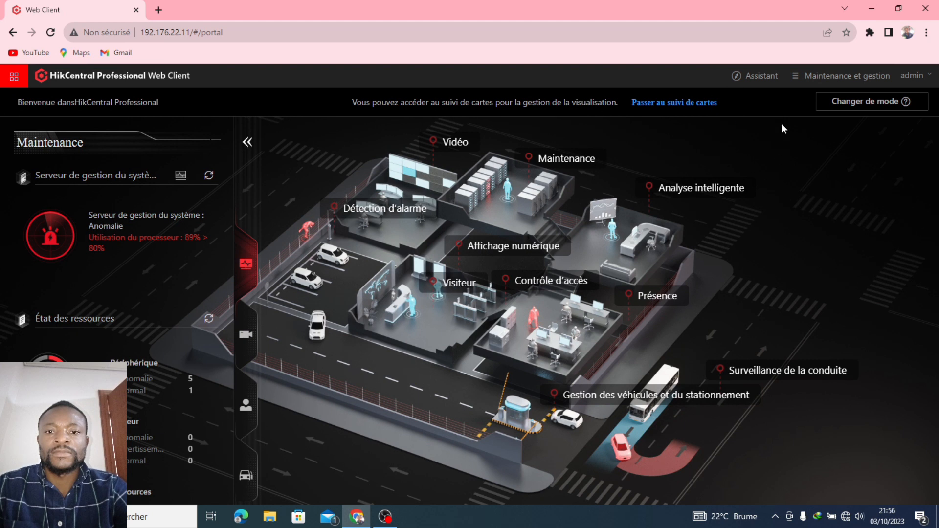
Log the admin account out of the web client and confirm quitting
mouse_move(911, 78)
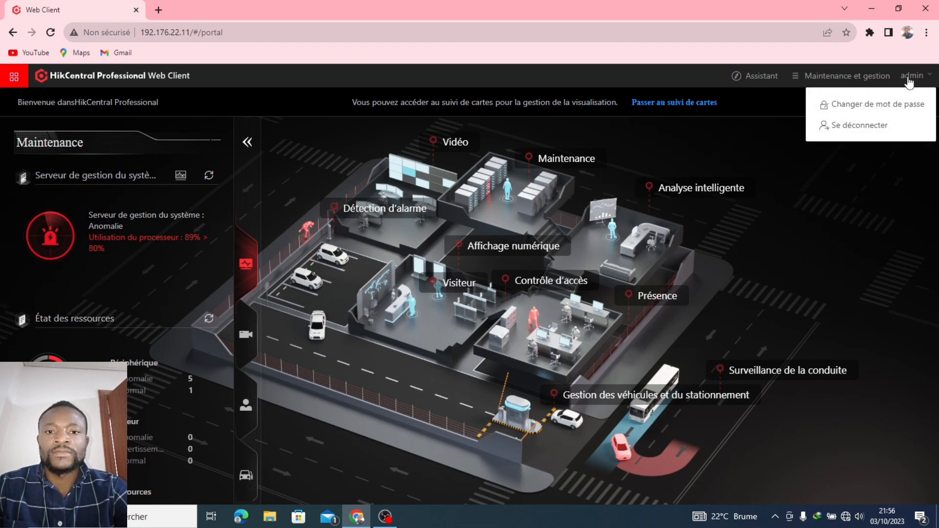
left_click(857, 126)
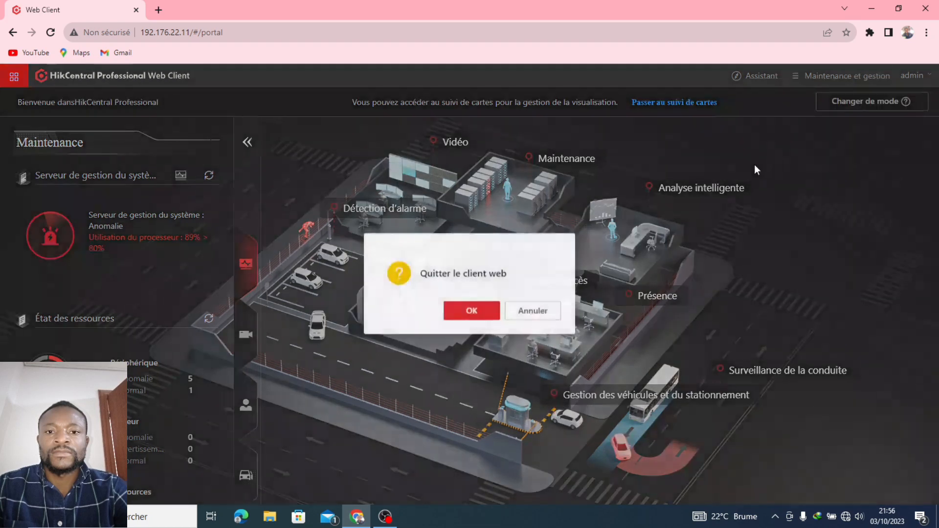
left_click(474, 309)
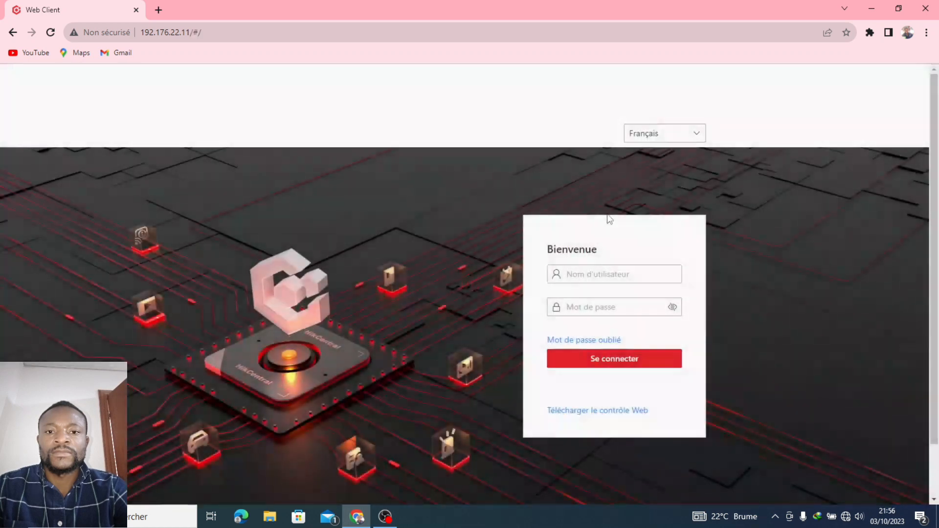
Log in to the web client with the user name admin and the account password
left_click(609, 277)
type("admin")
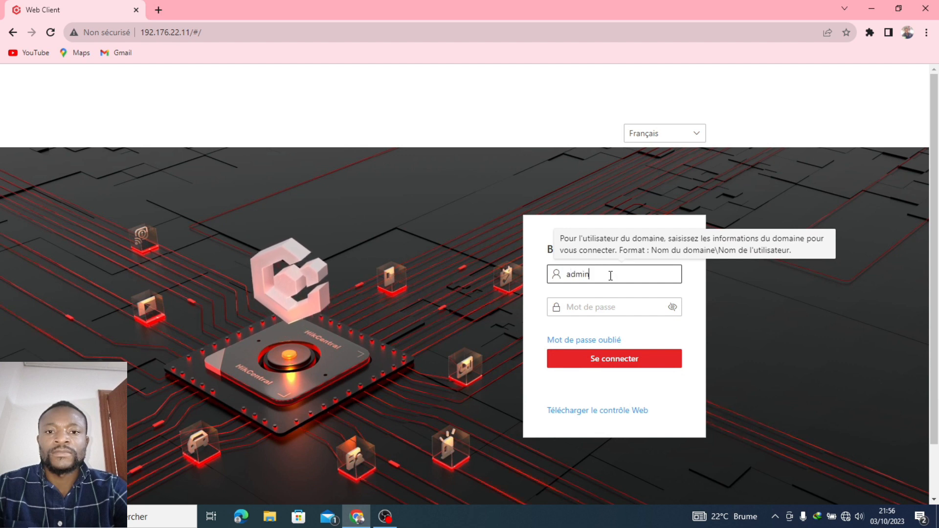
key("Tab")
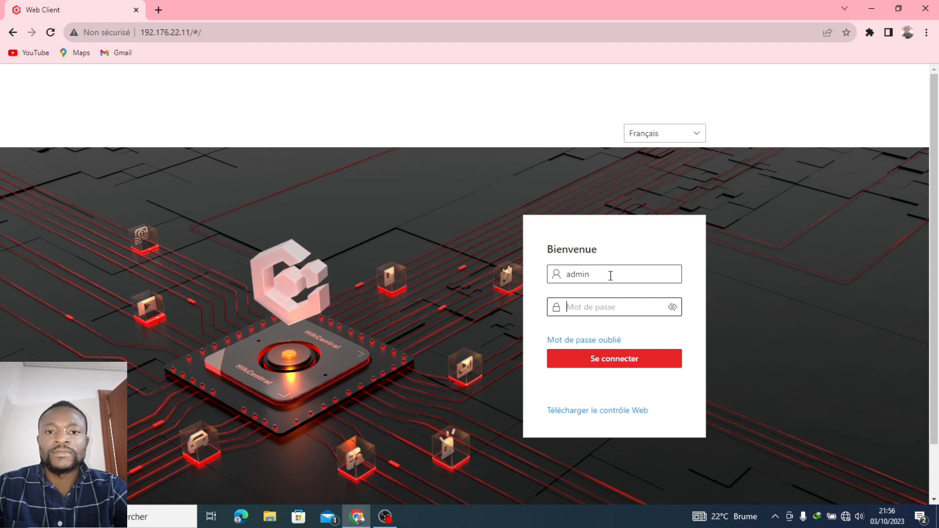
type("**************")
key("Return")
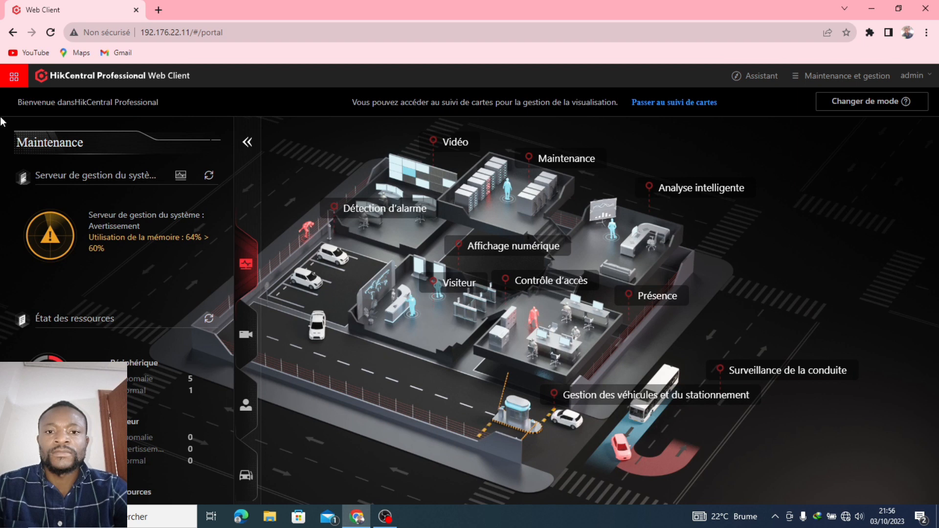
Review the roles and users under Compte et sécurité, and return to the home page
left_click(14, 76)
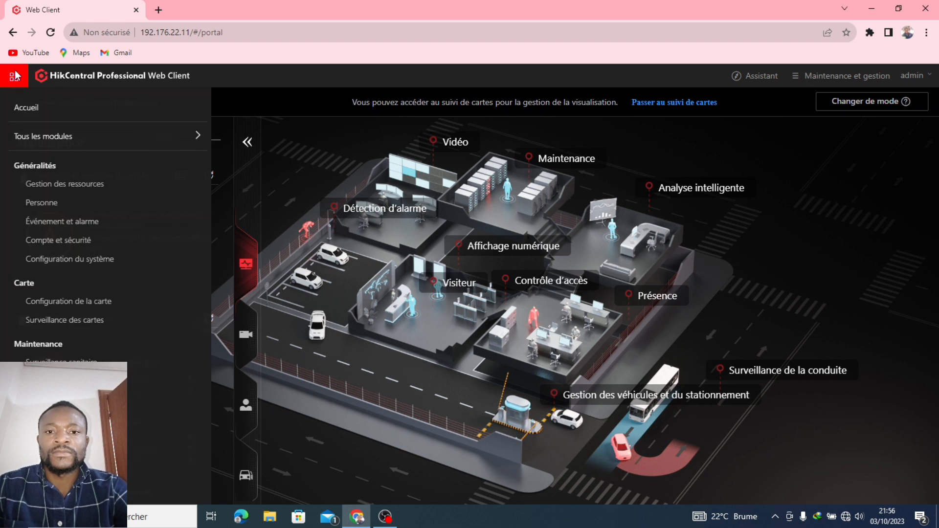
left_click(54, 246)
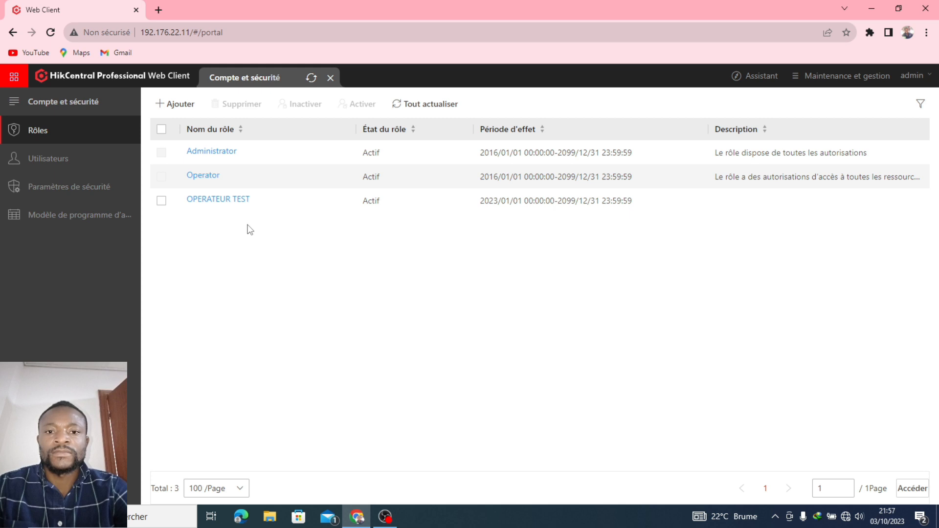
left_click(73, 160)
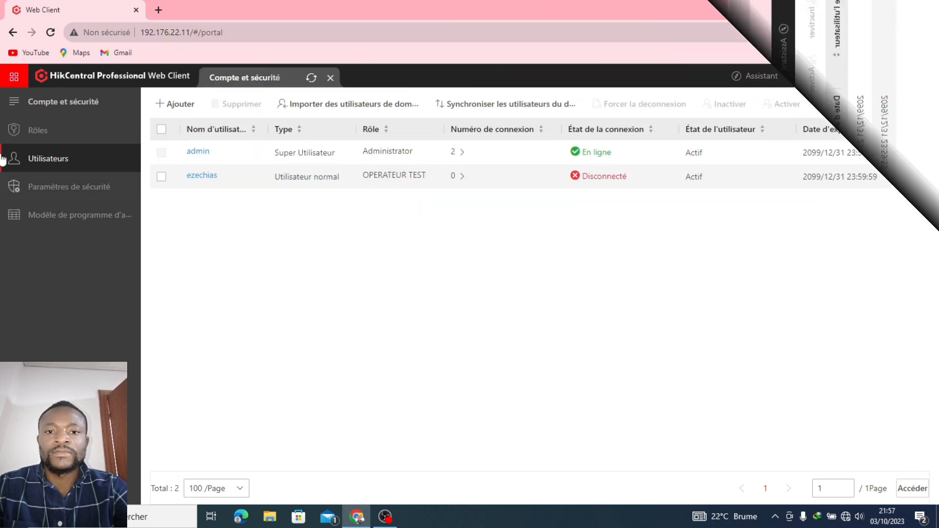
left_click(19, 78)
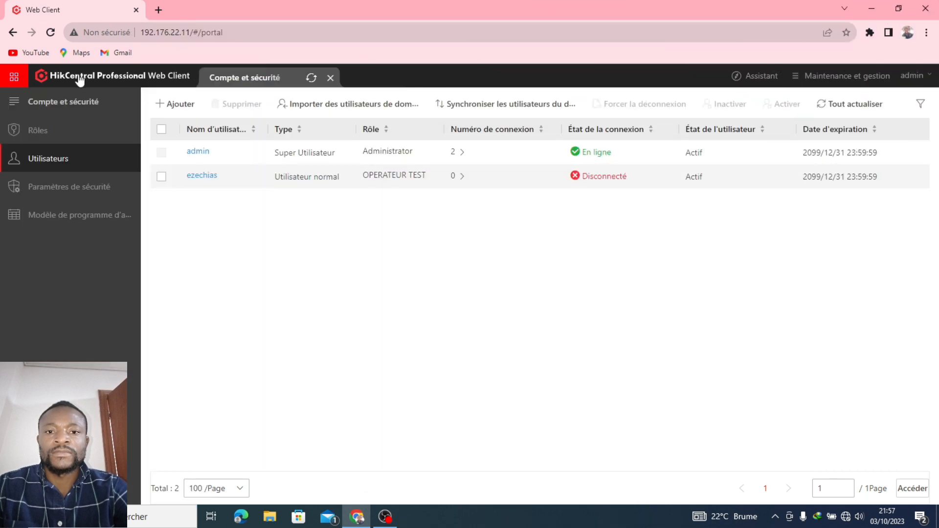
left_click(61, 87)
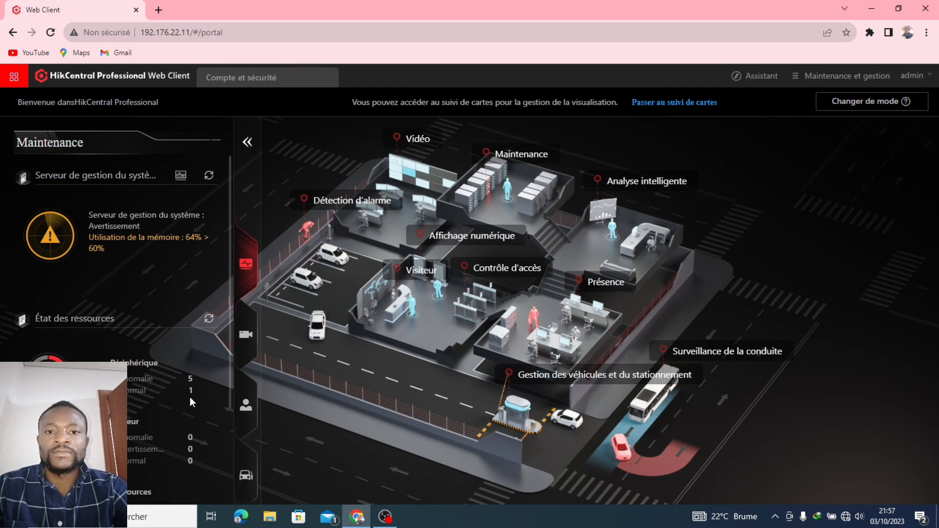
Open Gestion des ressources and filter the online encoding devices by Réseau local
left_click(14, 77)
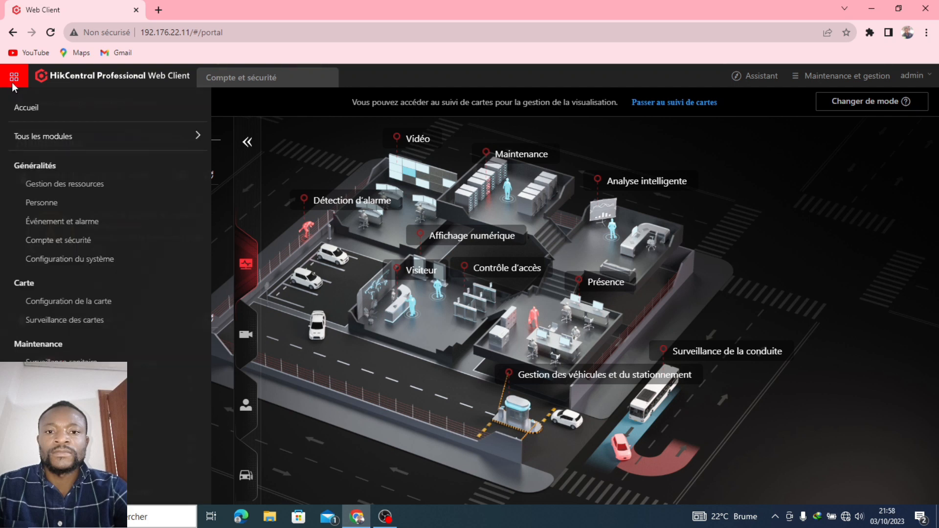
left_click(53, 186)
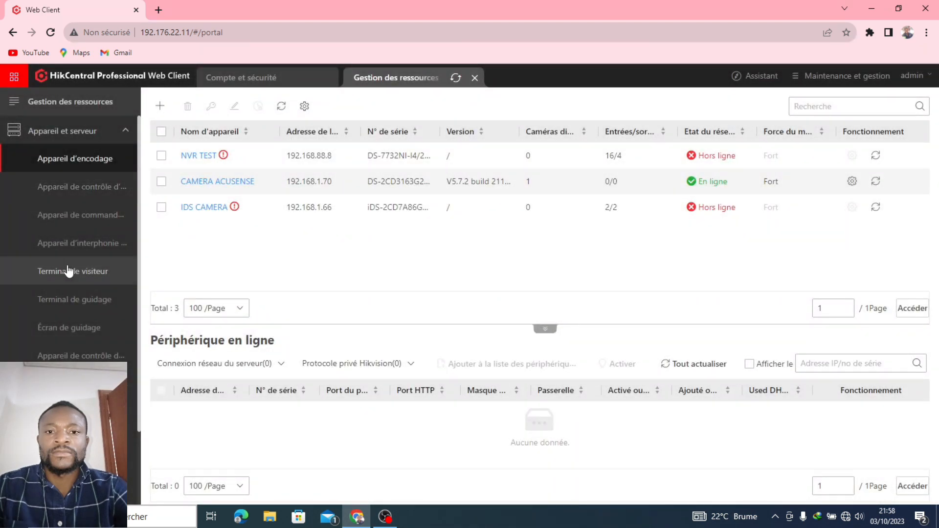
left_click(264, 371)
left_click(228, 397)
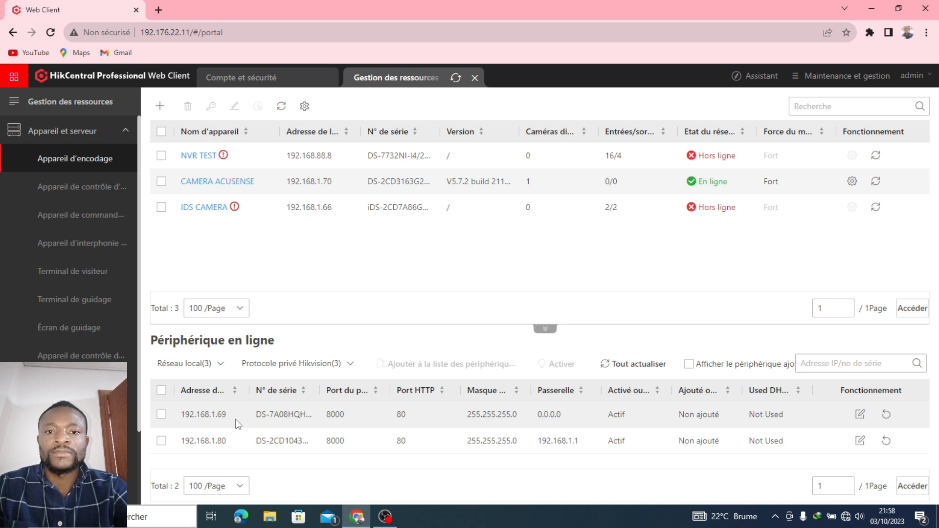
Start adding the online device 192.168.1.69 to the device list and name it DVR TEST
left_click(162, 415)
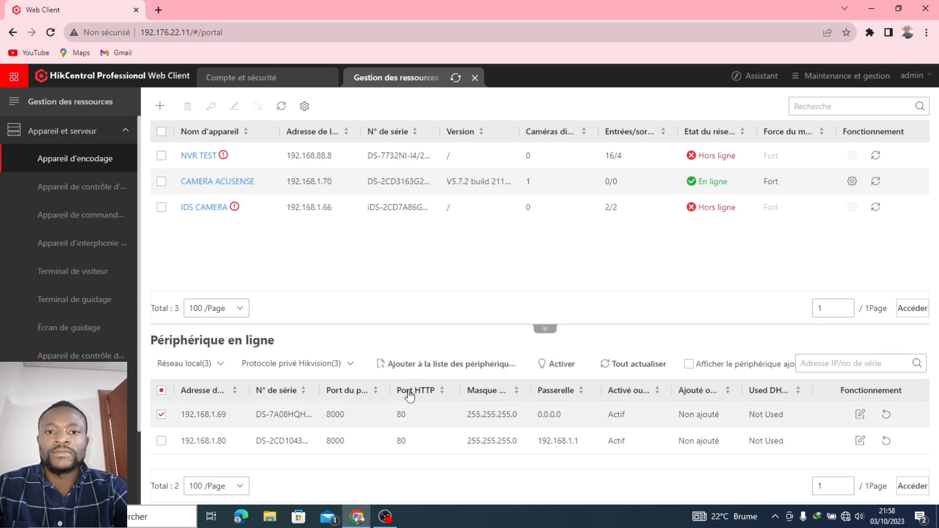
left_click(414, 366)
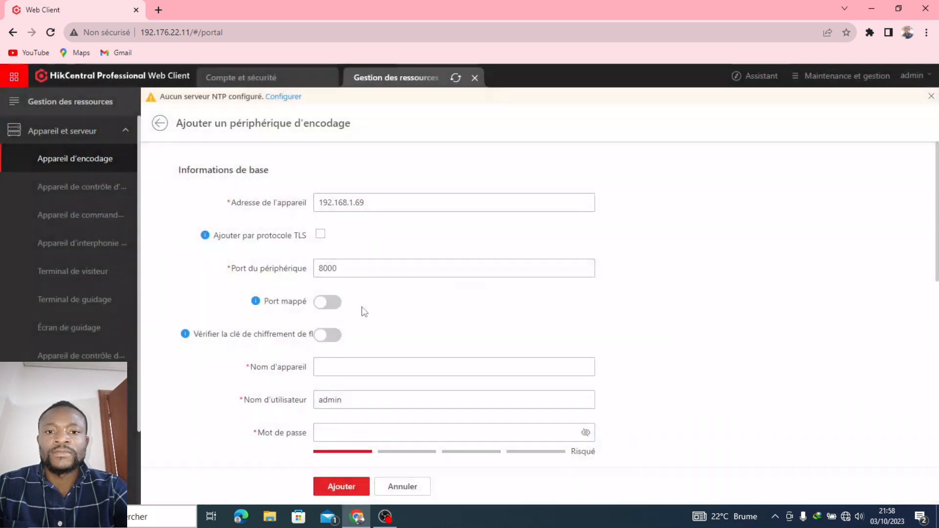
scroll(386, 243, "down", 5)
scroll(381, 234, "up", 4)
left_click(410, 310)
type("DVR T6EST")
key("BackSpace")
key("BackSpace")
key("BackSpace")
key("BackSpace")
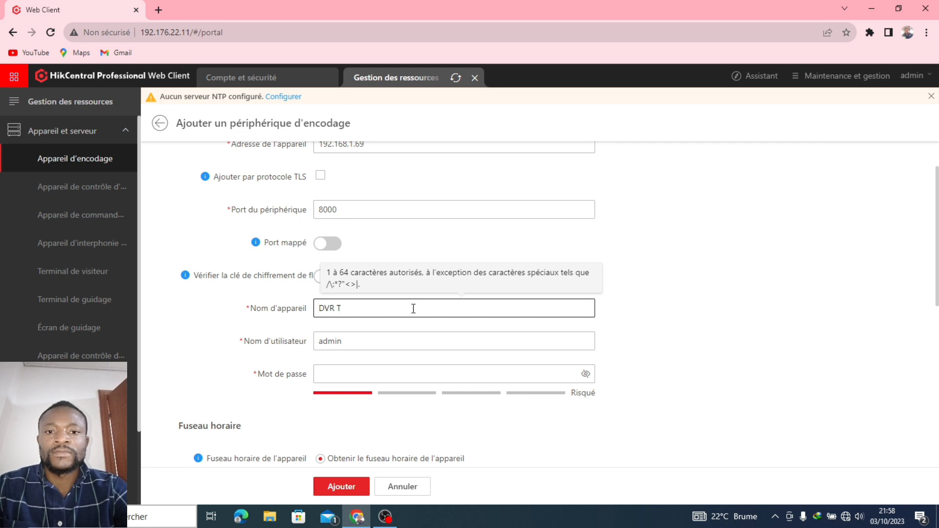
type("EST")
Enter the device password for DVR TEST, add the device and dismiss the camera licence notice
left_click(433, 375)
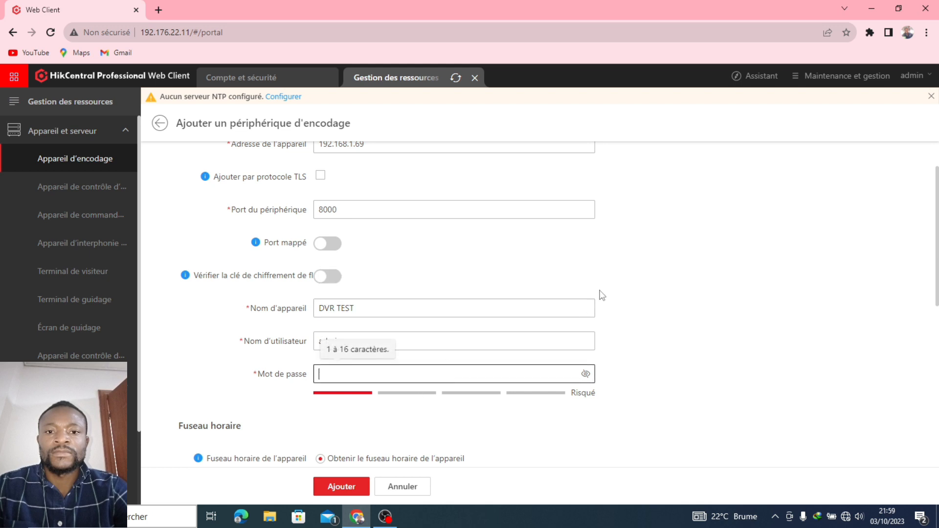
type("•••••••••••")
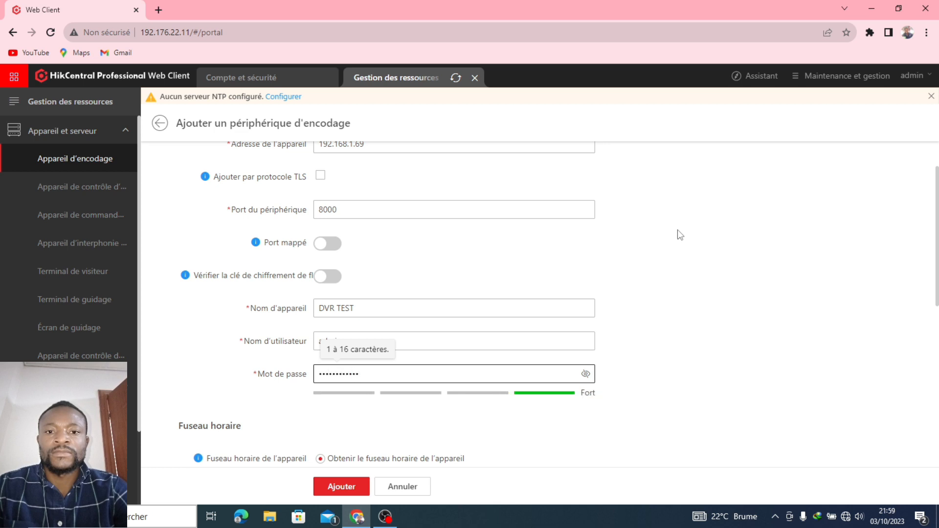
left_click(352, 489)
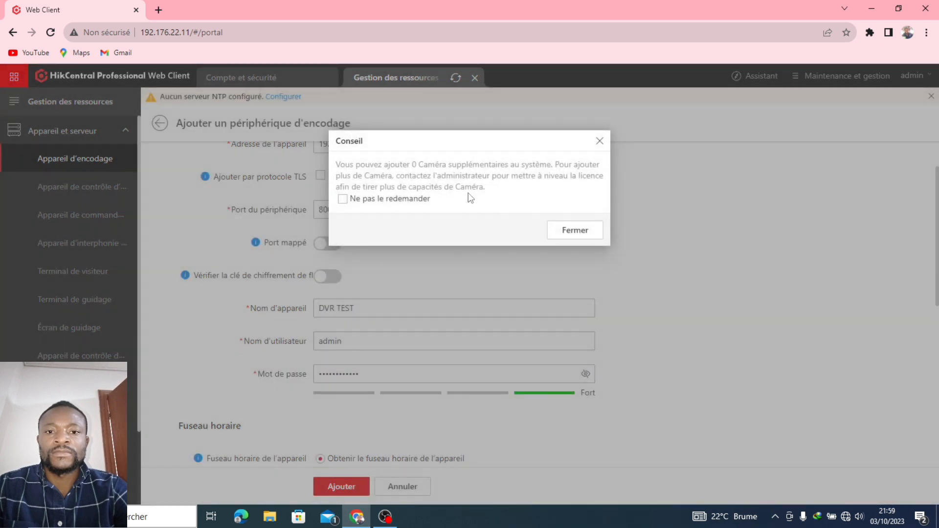
left_click(575, 229)
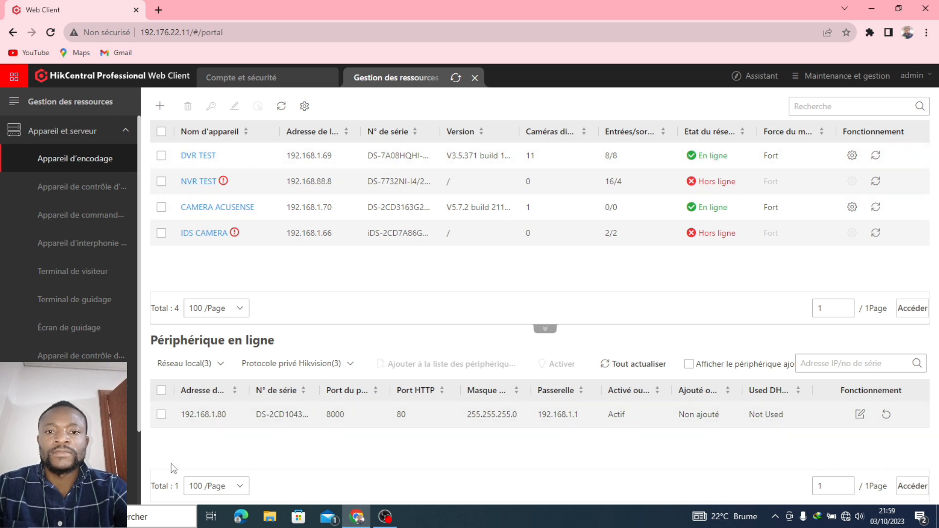
Start adding the online device 192.168.1.80 to the device list and name it CAM TEST ACTUS
left_click(162, 415)
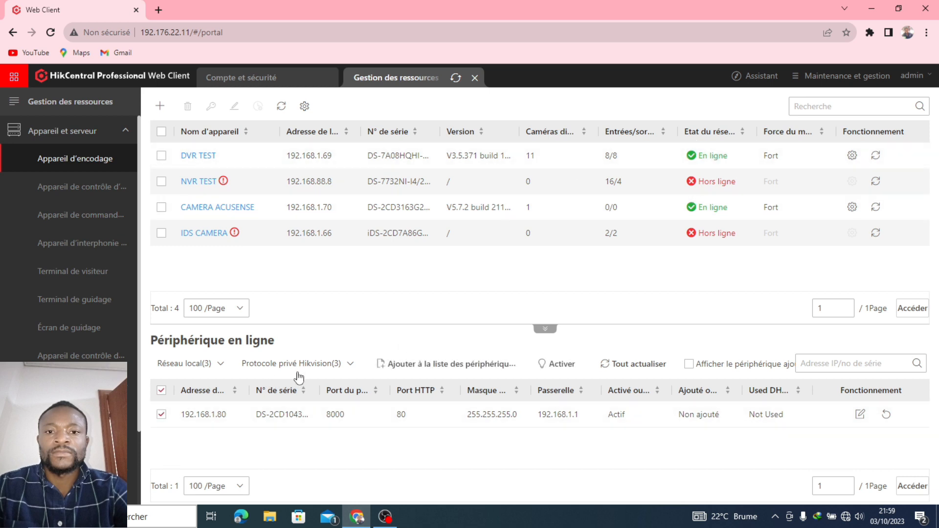
left_click(447, 366)
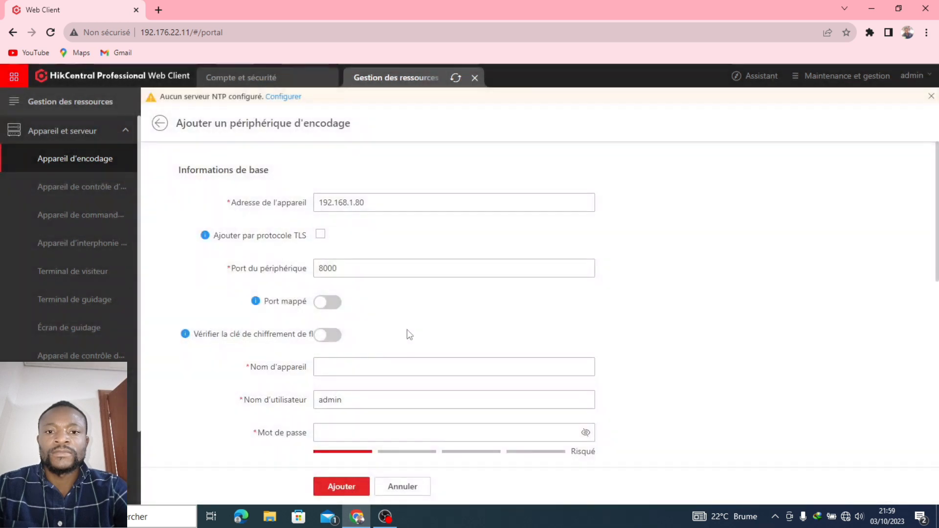
left_click(382, 366)
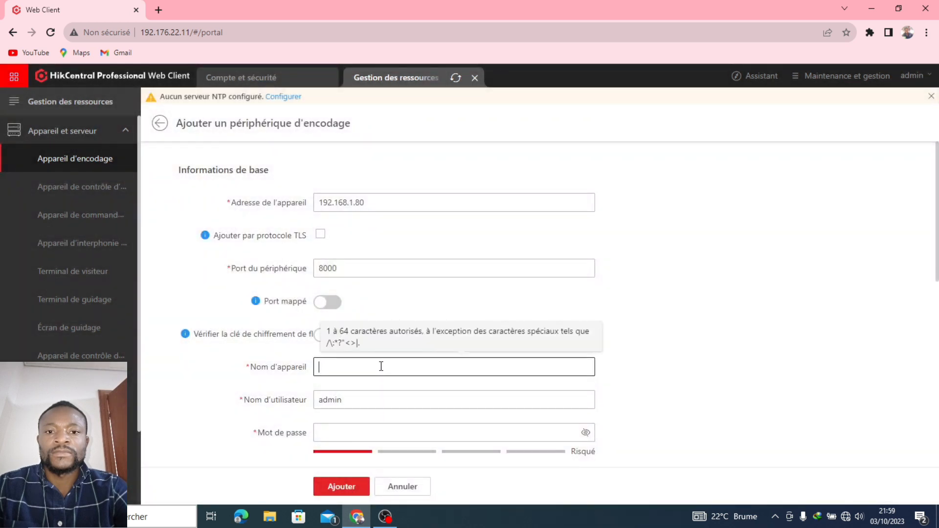
type("CAM TEST ")
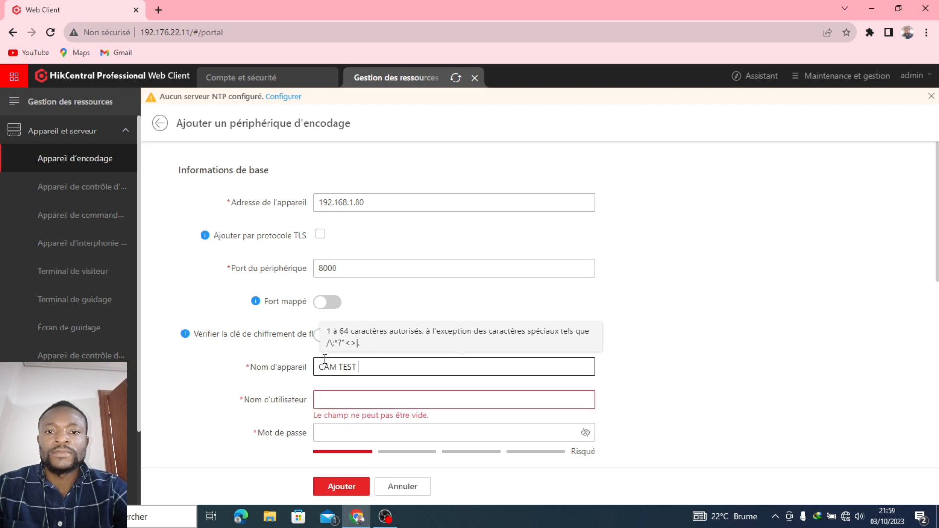
type("ACTUS")
Enter the user name admin and the device password for CAM TEST ACTUS, add the device and close the licence and progress notices
left_click(369, 405)
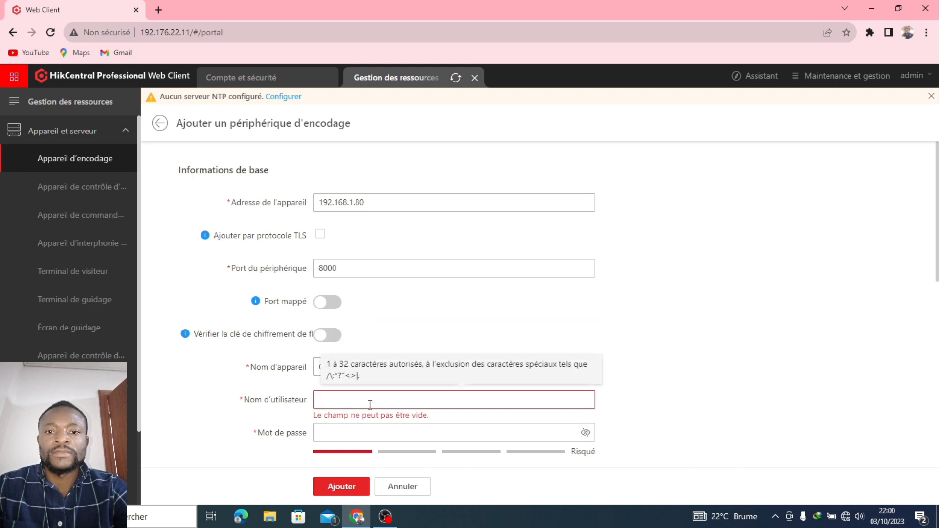
type("admin")
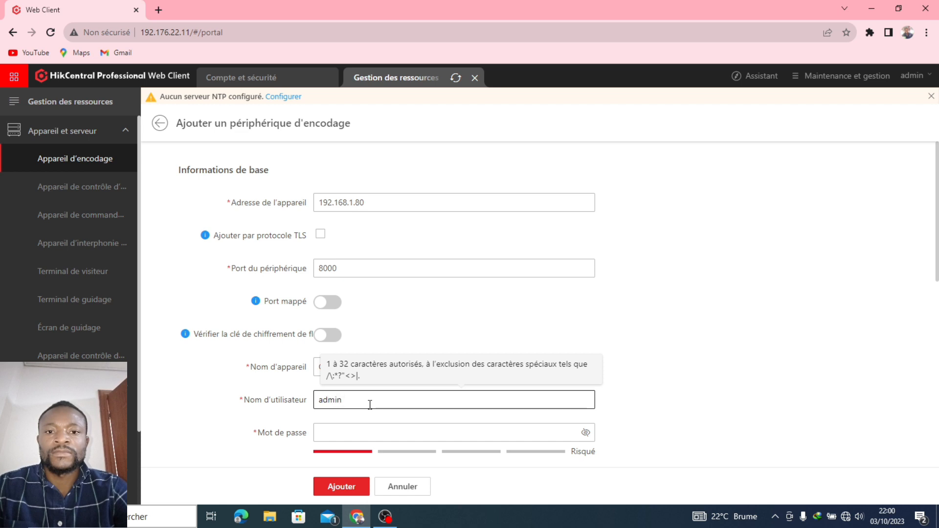
key("Tab")
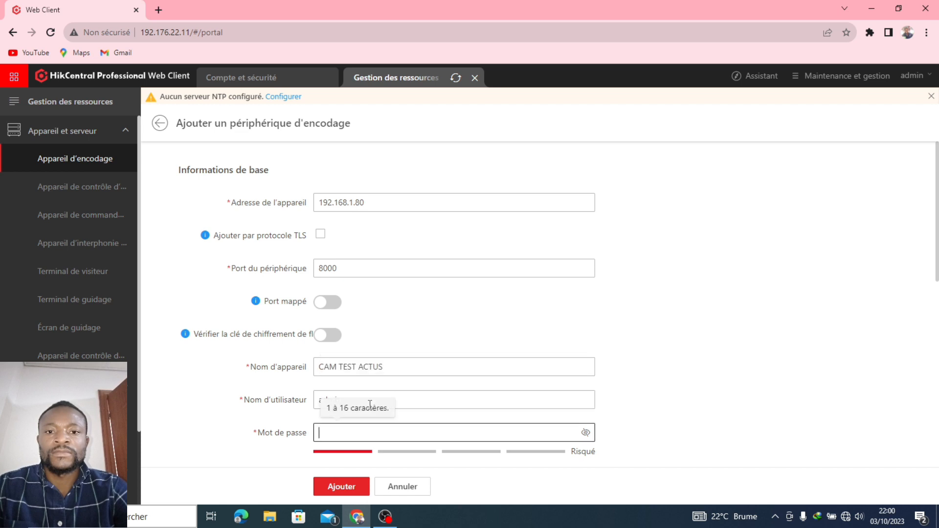
type("••••••••••••")
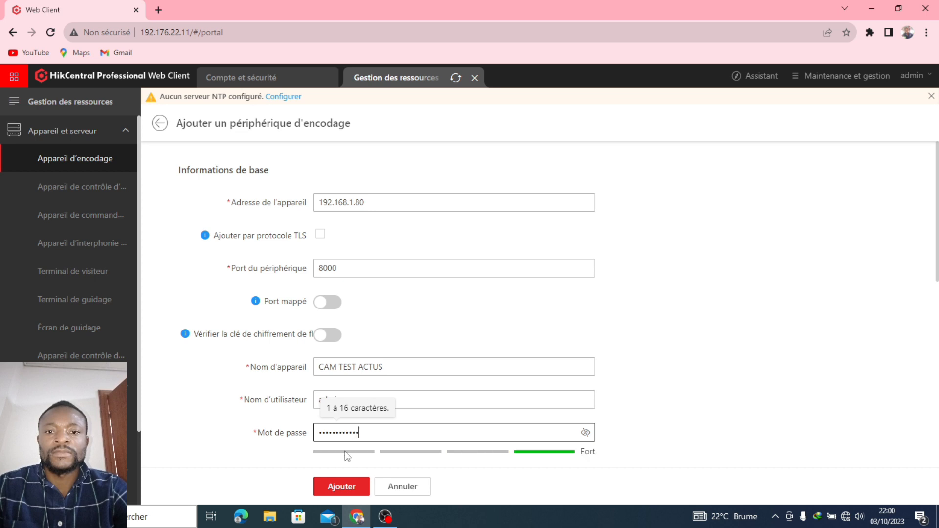
left_click(332, 482)
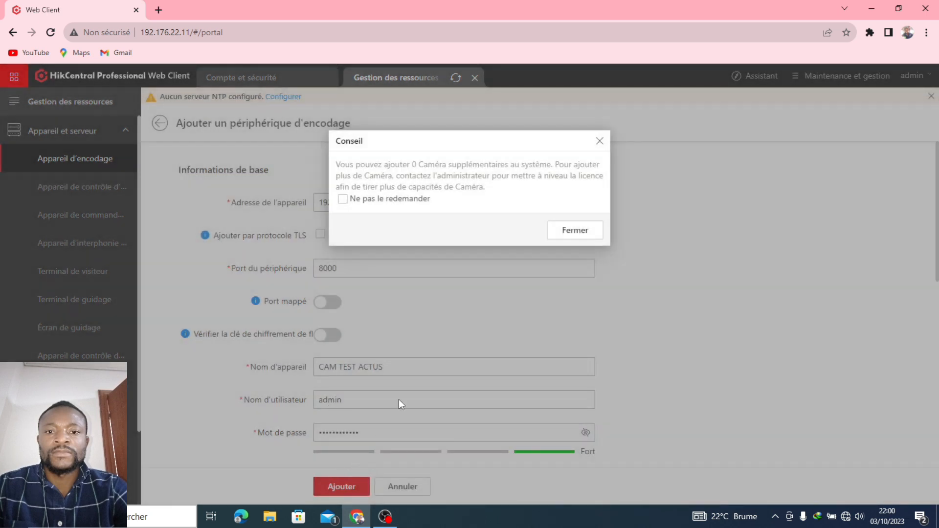
left_click(584, 239)
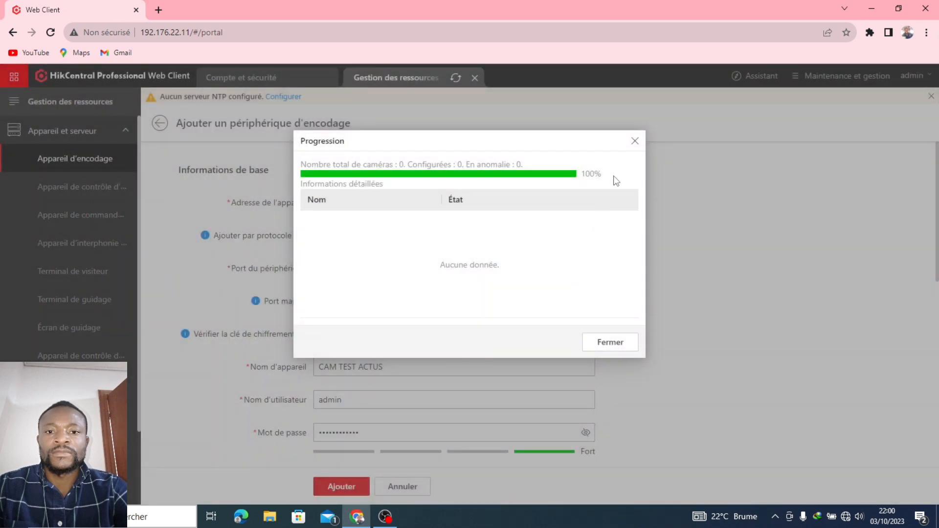
left_click(635, 142)
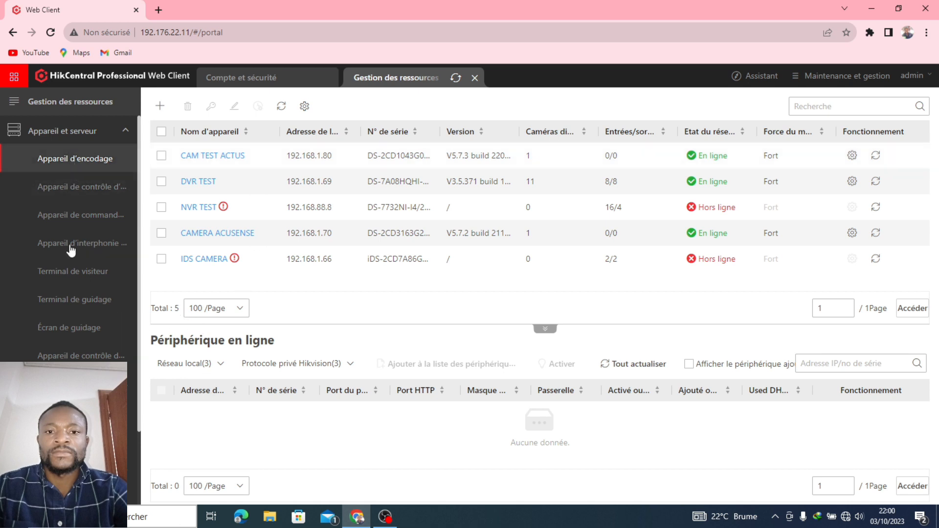
Open the zone resources and review the cameras of CAM TEST ACTUS and DVR TEST, including the details of DVR TEST's Camera 01
scroll(72, 197, "down", 2)
left_click(88, 434)
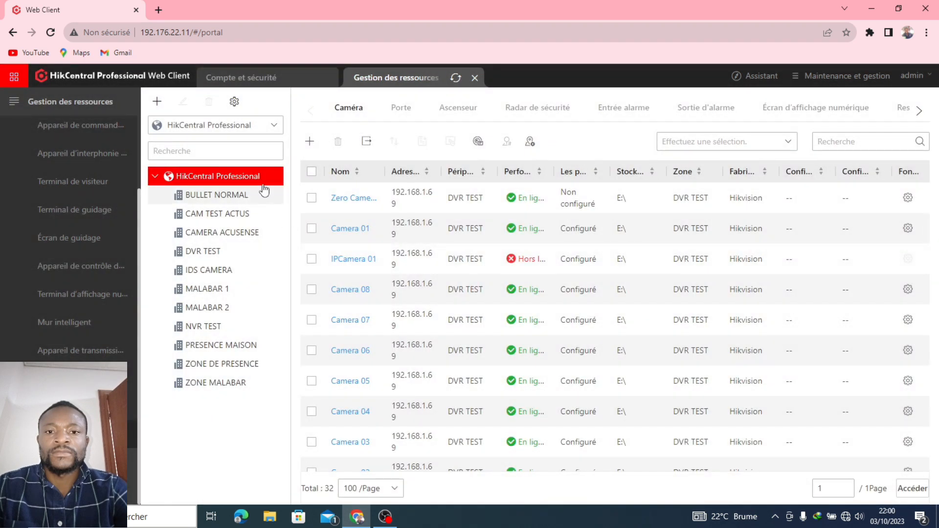
left_click(245, 219)
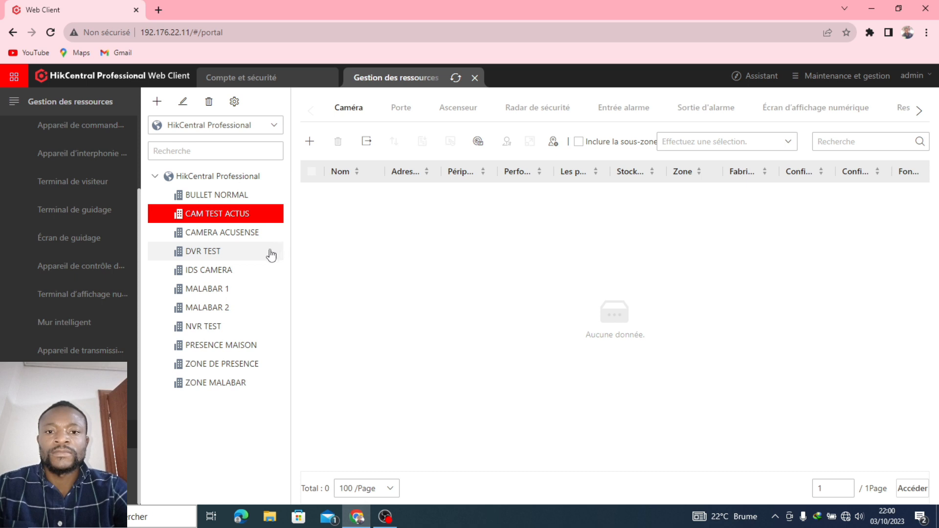
left_click(240, 255)
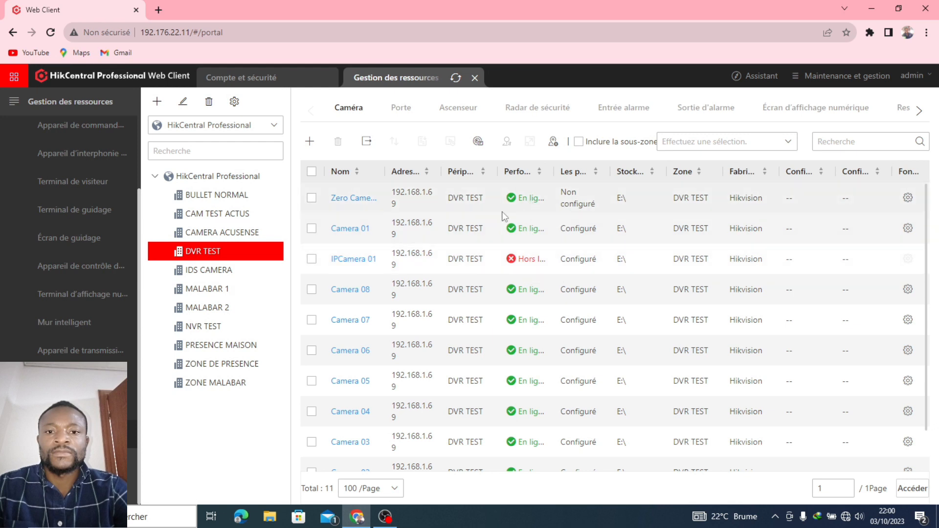
left_click(414, 239)
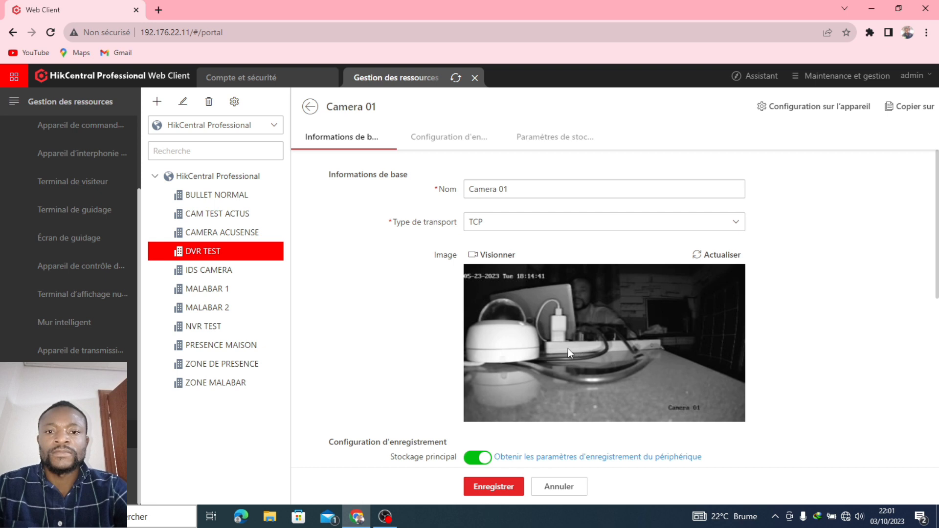
scroll(568, 348, "down", 5)
scroll(572, 343, "up", 5)
left_click(310, 106)
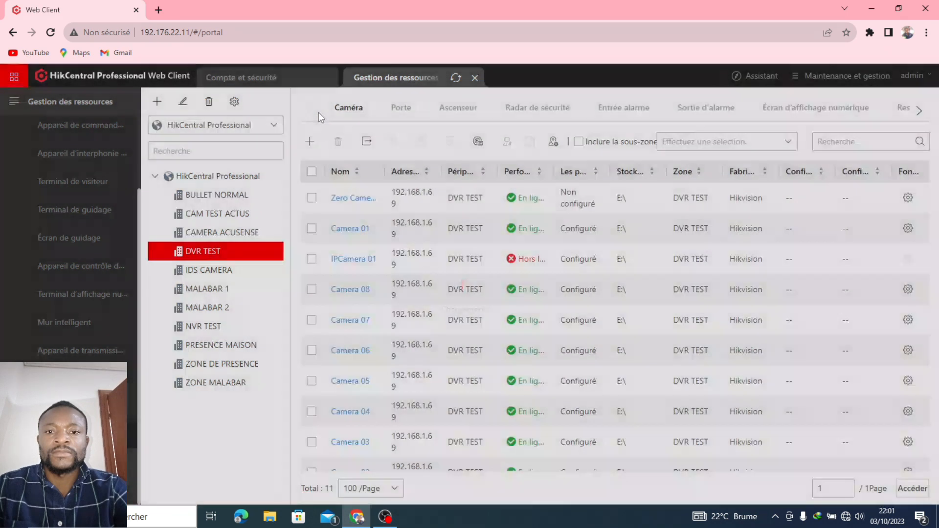
Delete Camera 01 from the DVR TEST zone
left_click(313, 229)
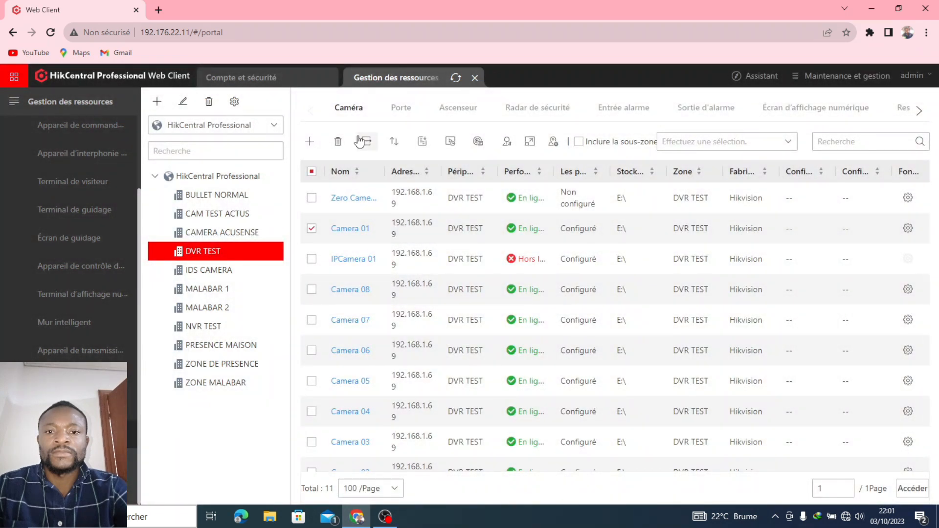
left_click(338, 142)
left_click(496, 319)
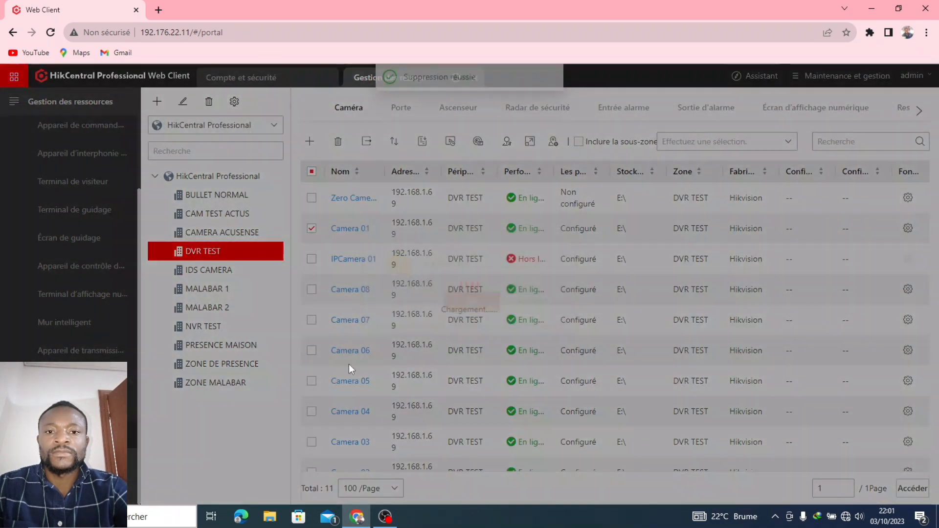
Add Camera 01 of the encoding device CAM TEST ACTUS to the CAM TEST ACTUS zone and dismiss the licence notice
left_click(249, 219)
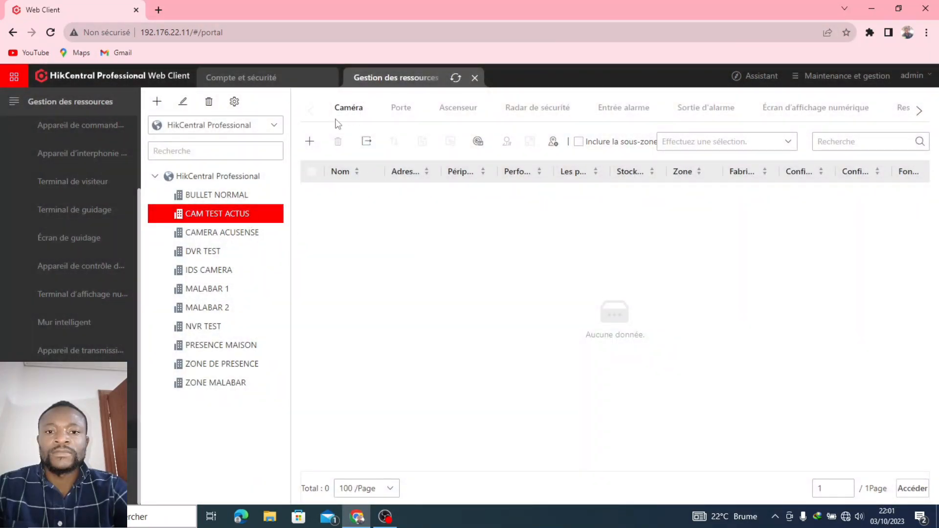
left_click(309, 142)
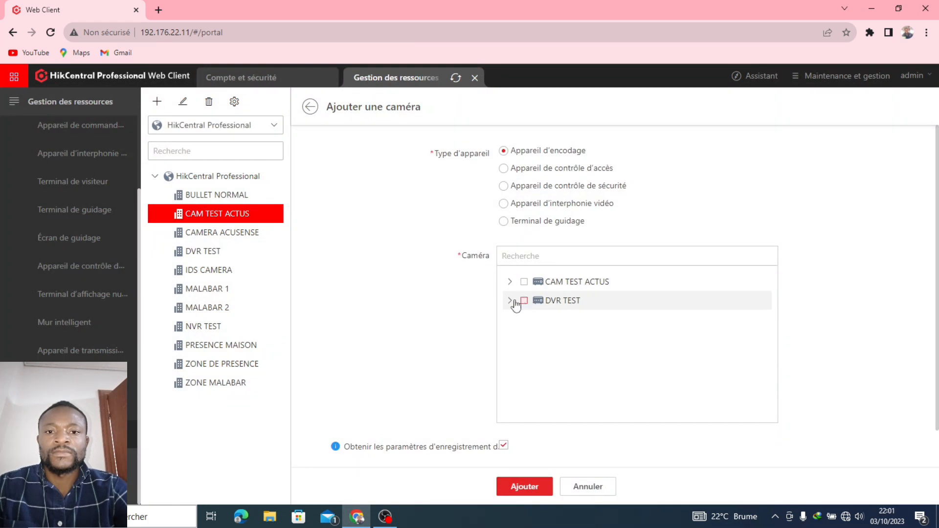
left_click(511, 284)
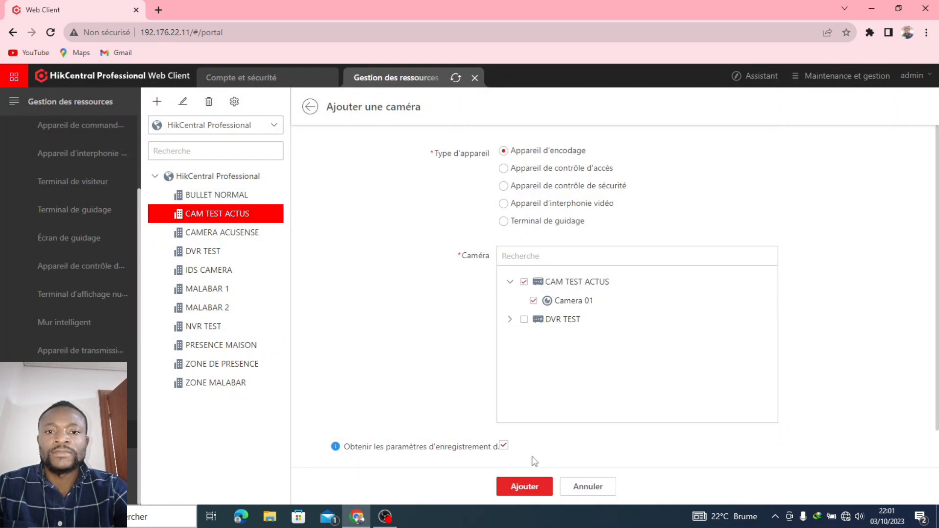
left_click(533, 487)
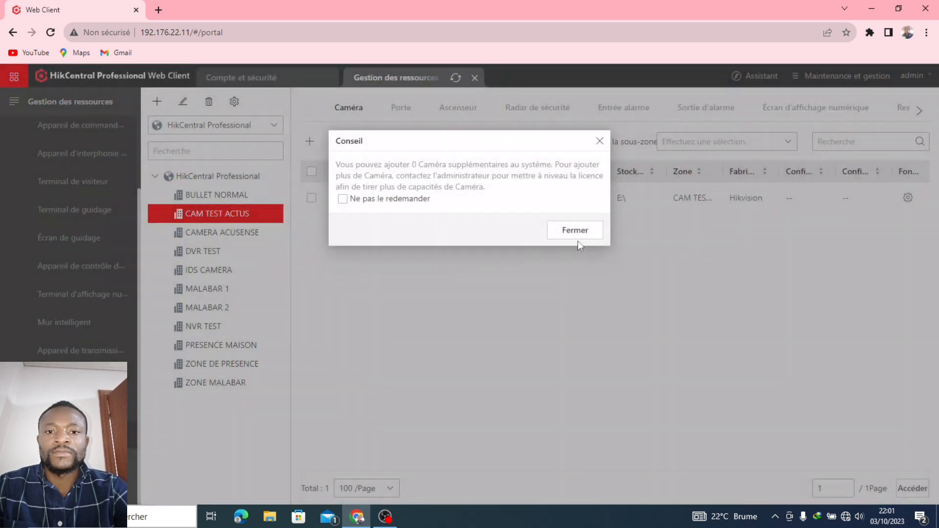
left_click(575, 232)
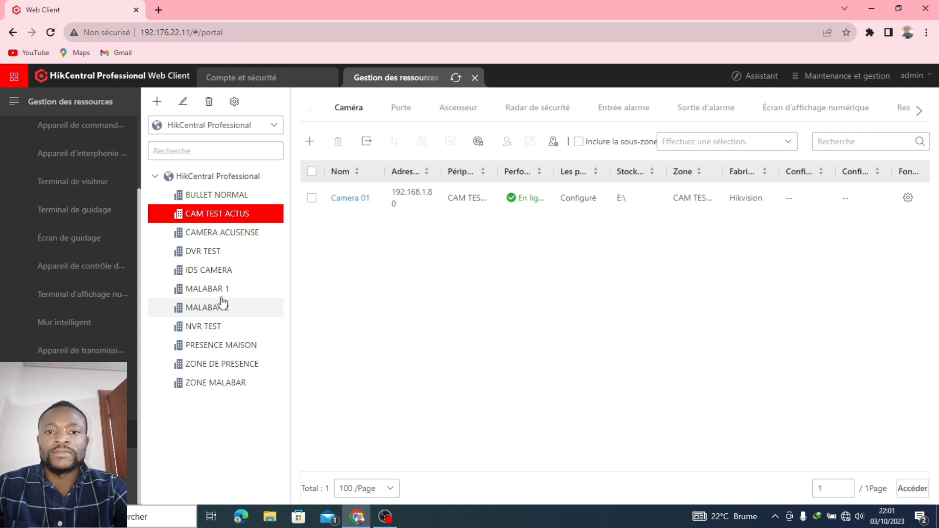
Check the remaining DVR TEST cameras and open the Application vidéo page of the Vidéo module
left_click(235, 253)
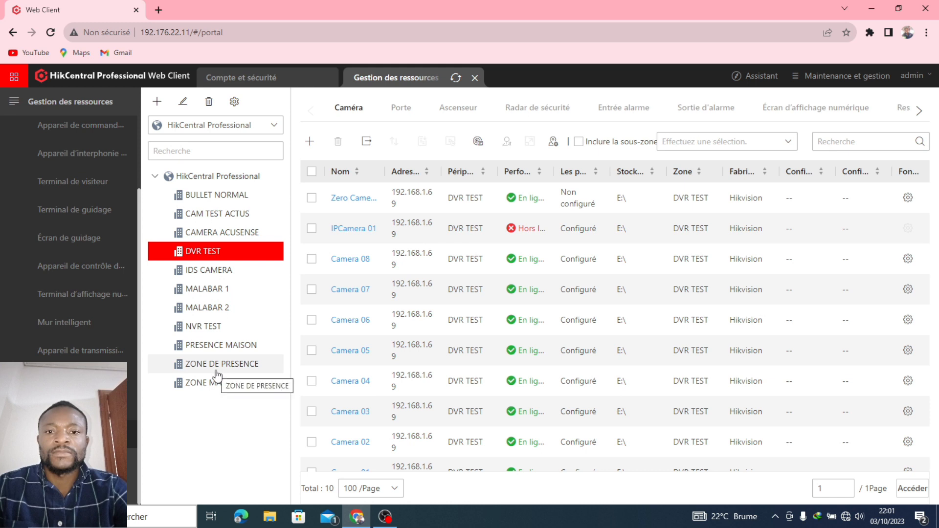
left_click(14, 81)
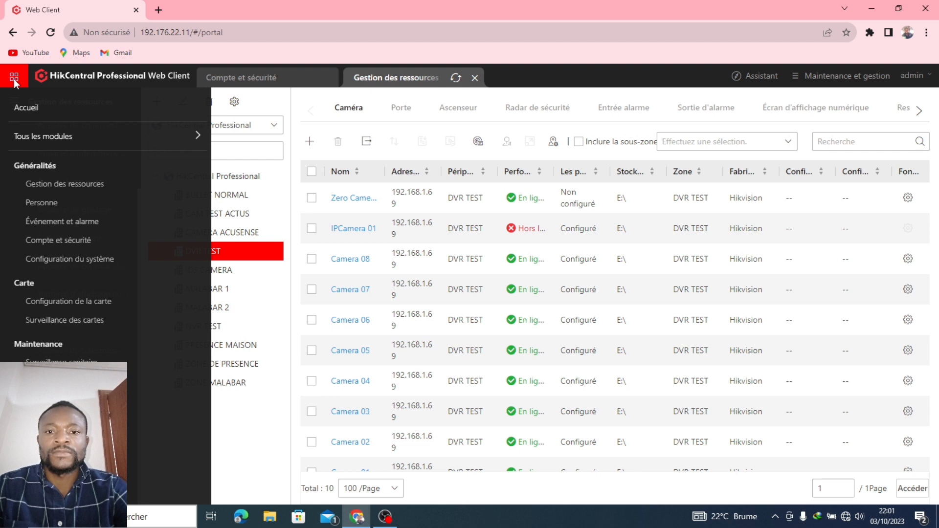
scroll(19, 274, "down", 5)
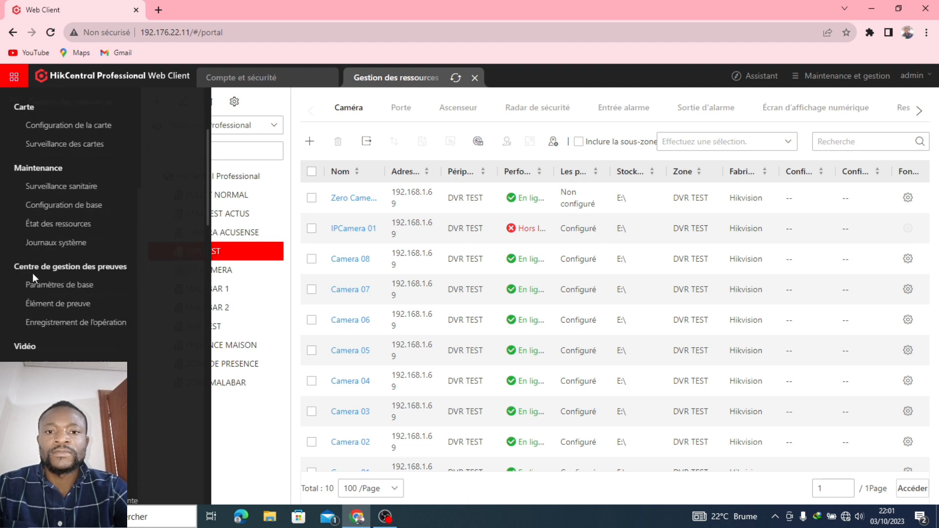
left_click(89, 307)
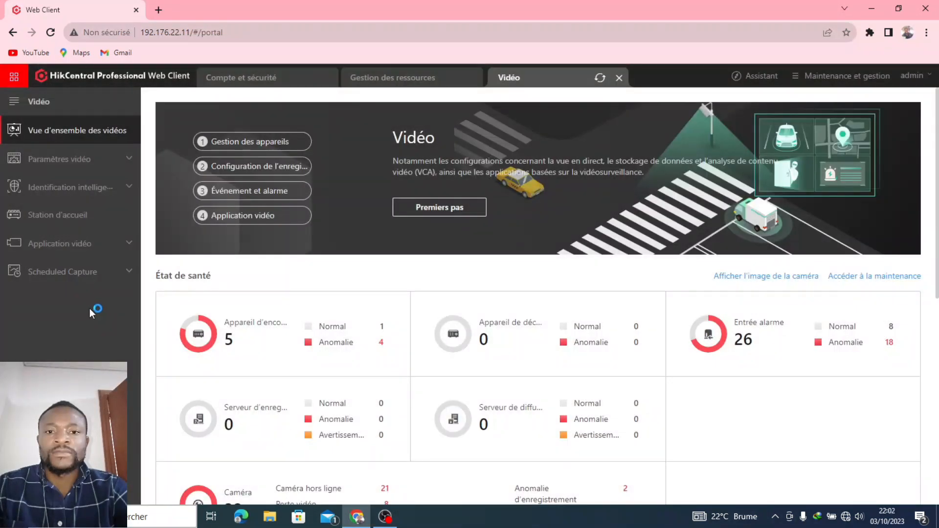
left_click(97, 255)
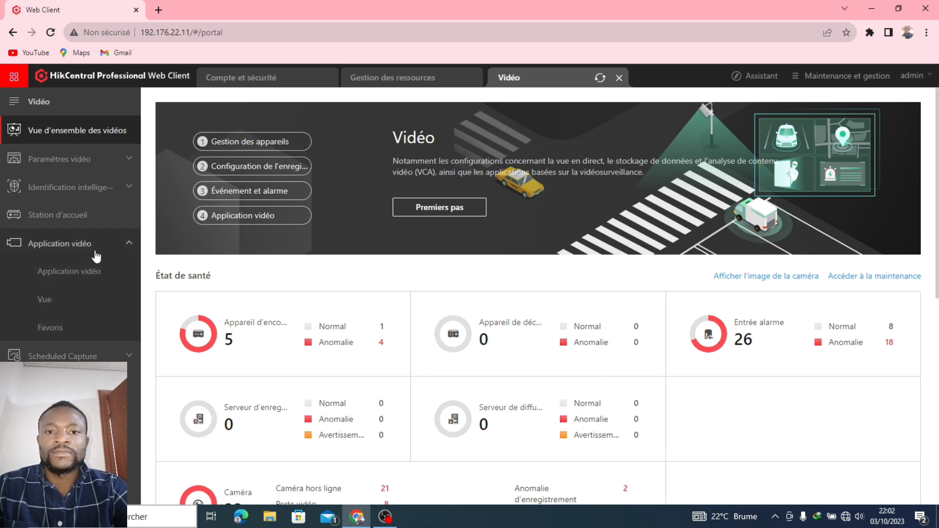
left_click(86, 275)
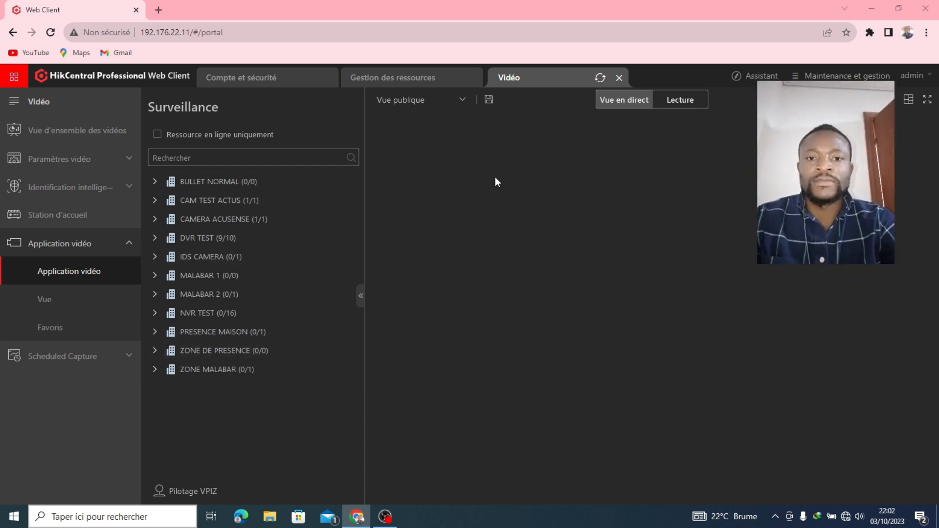
Switch the video application to Lecture mode and open Camera 01 of DVR TEST for playback
left_click(690, 104)
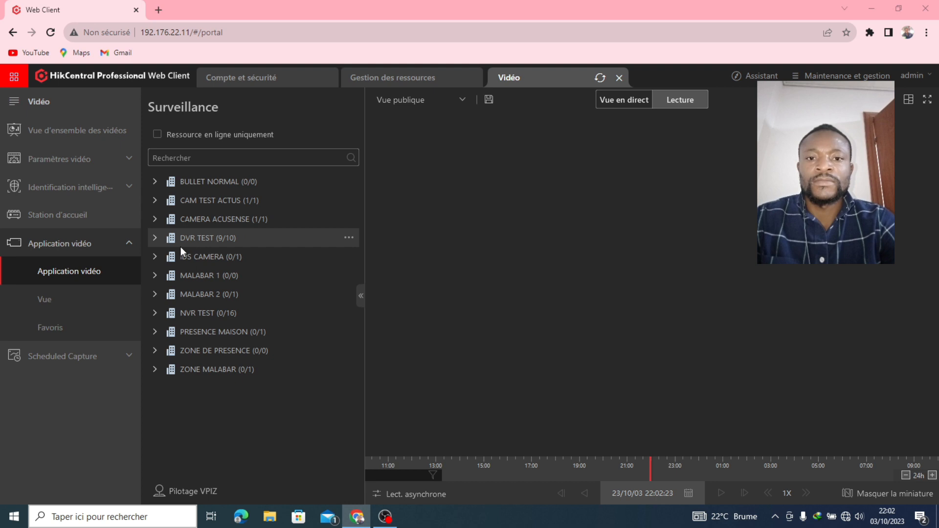
left_click(158, 240)
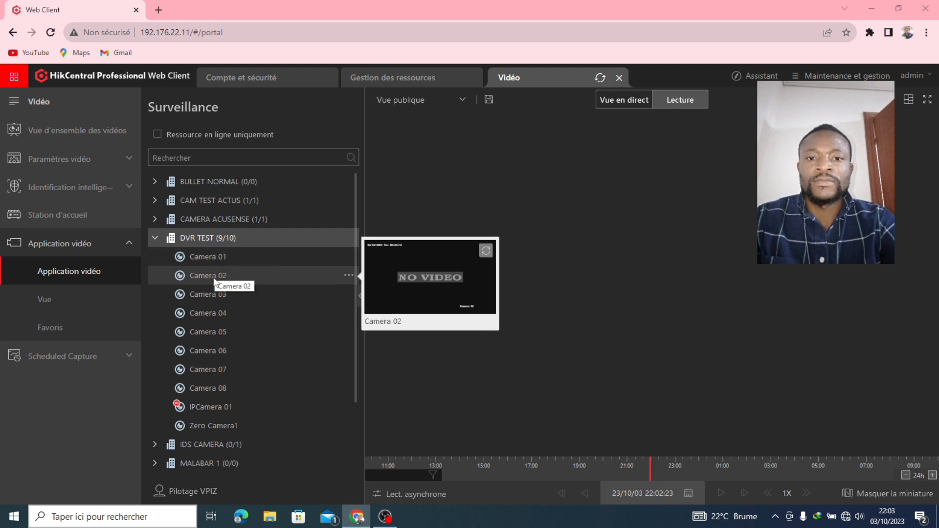
left_click(215, 263)
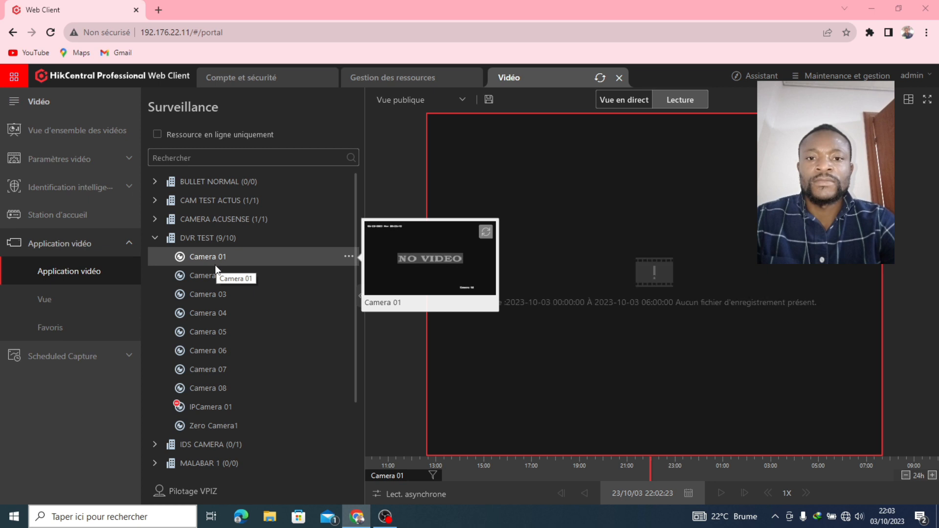
Set the playback date to 1 August 2022 and start playing Camera 01's recording
left_click(633, 495)
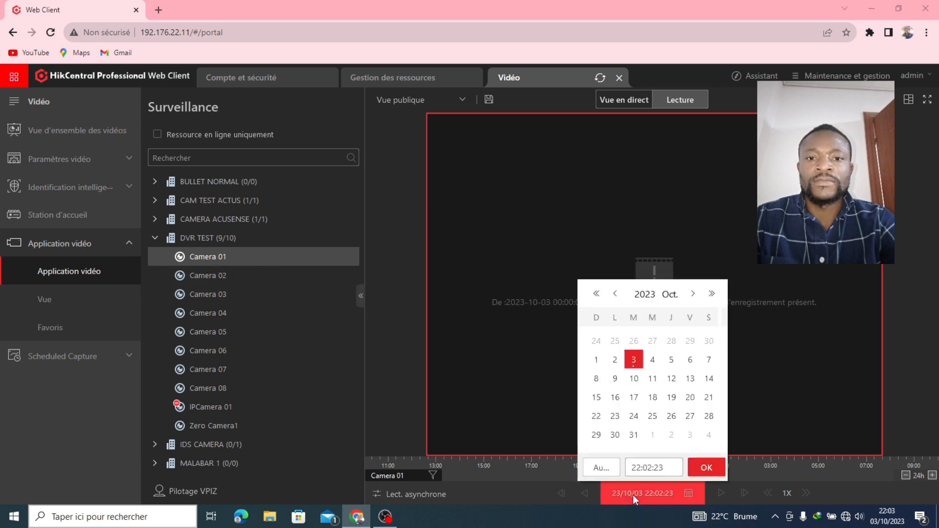
left_click(616, 294)
left_click(616, 294)
left_click(616, 294)
left_click(615, 294)
left_click(616, 294)
left_click(615, 294)
left_click(616, 295)
left_click(615, 294)
left_click(616, 294)
left_click(617, 296)
left_click(616, 297)
left_click(617, 297)
left_click(616, 297)
left_click(616, 296)
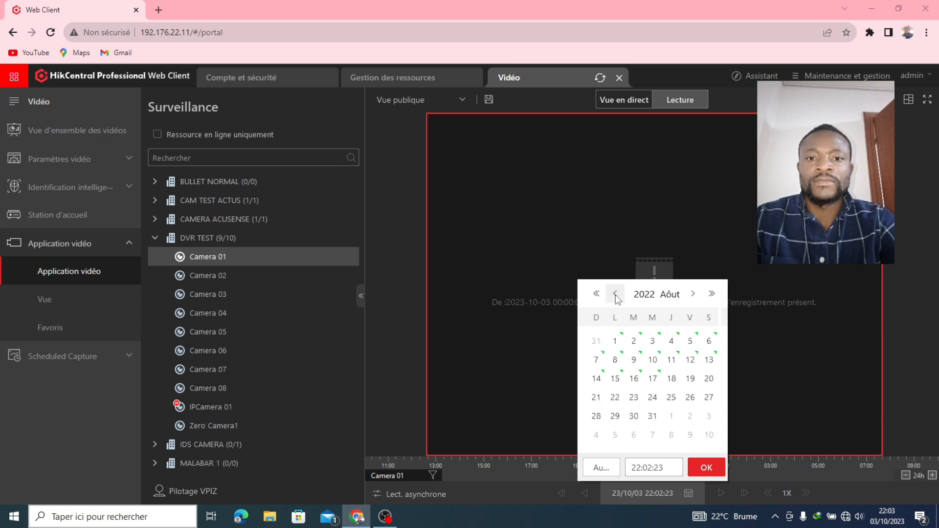
left_click(625, 346)
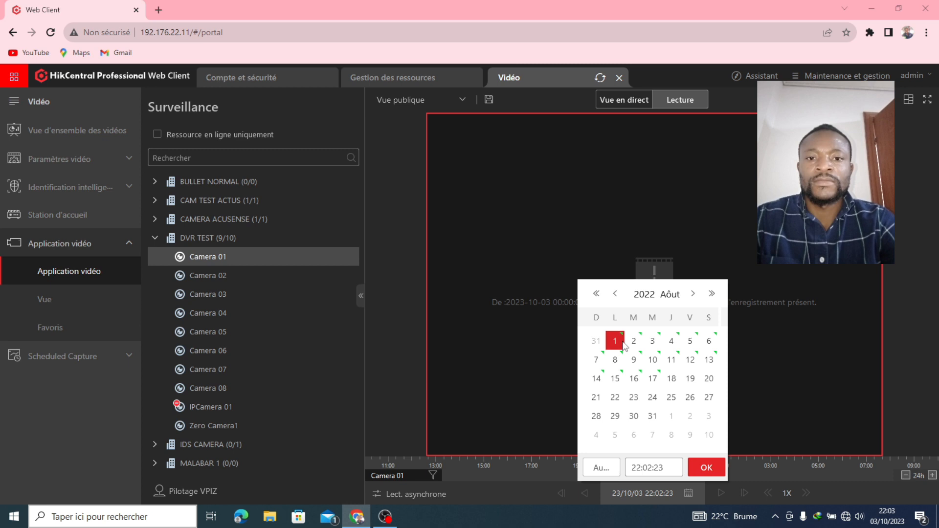
left_click(710, 471)
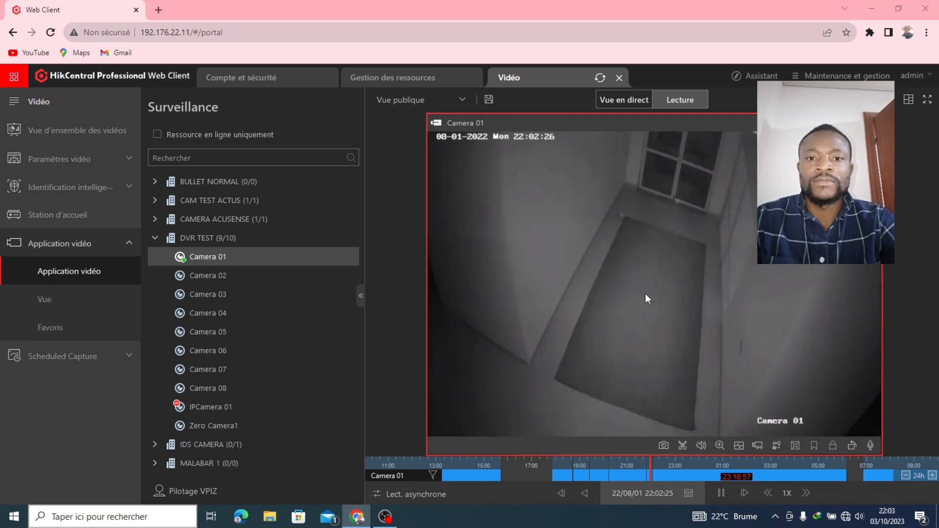
Play Camera 05 of DVR TEST beside Camera 01 in place of Camera 03 and jump its playback to about 22:57
left_click(223, 299)
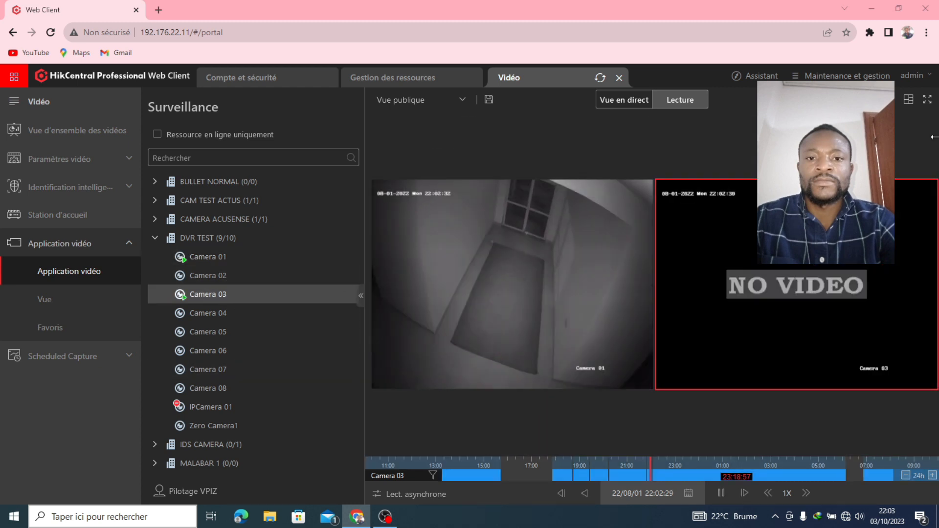
left_click(927, 189)
double_click(221, 315)
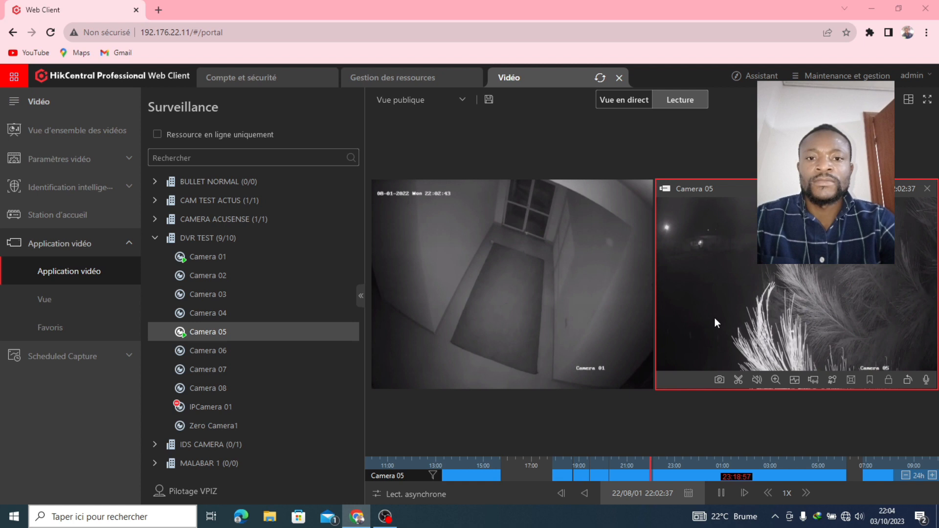
left_click(675, 476)
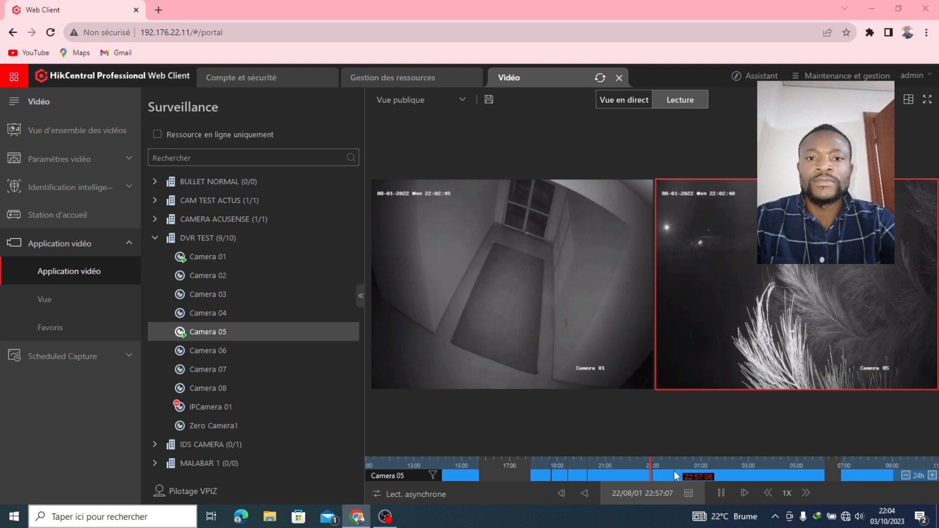
Jump Camera 05's playback forward to about 14:12 on 2 August 2022
left_click(729, 477)
left_click(797, 478)
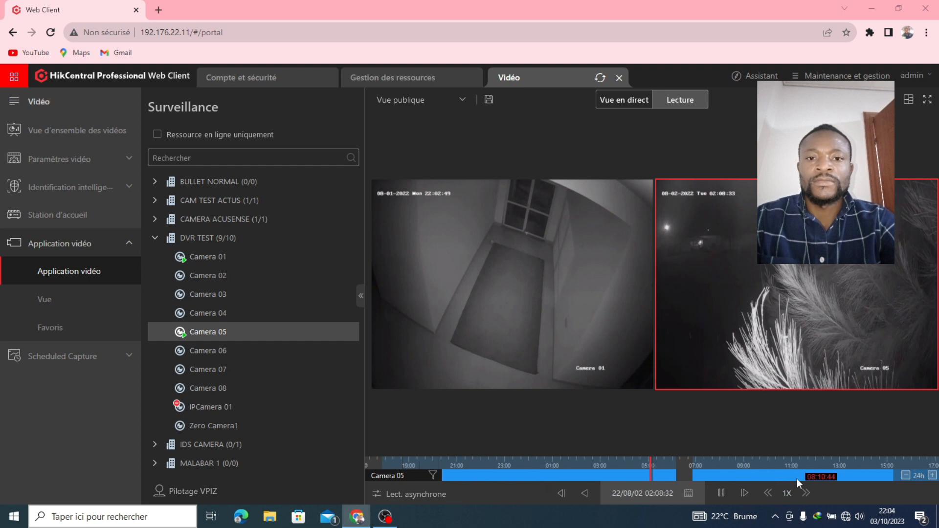
left_click(797, 480)
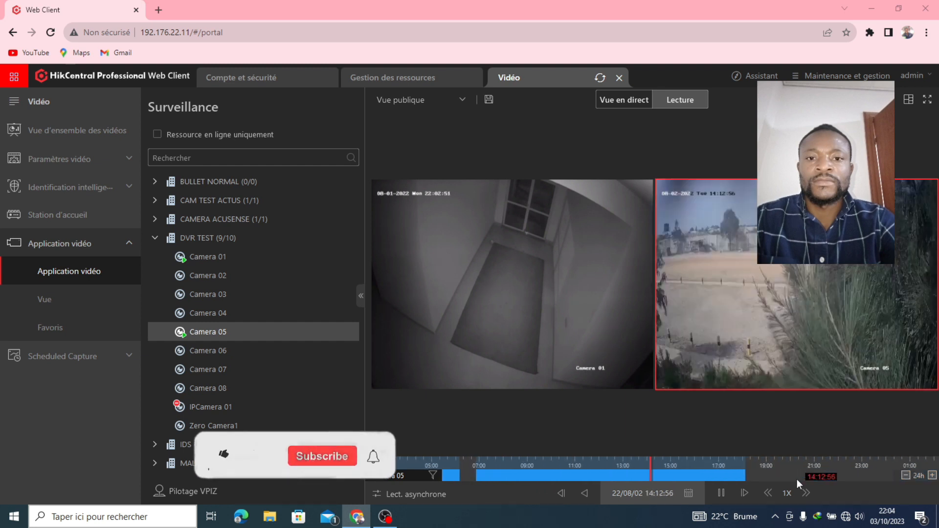
Select Camera 01's playback and jump it forward to about 03:38 on 2 August 2022
left_click(536, 284)
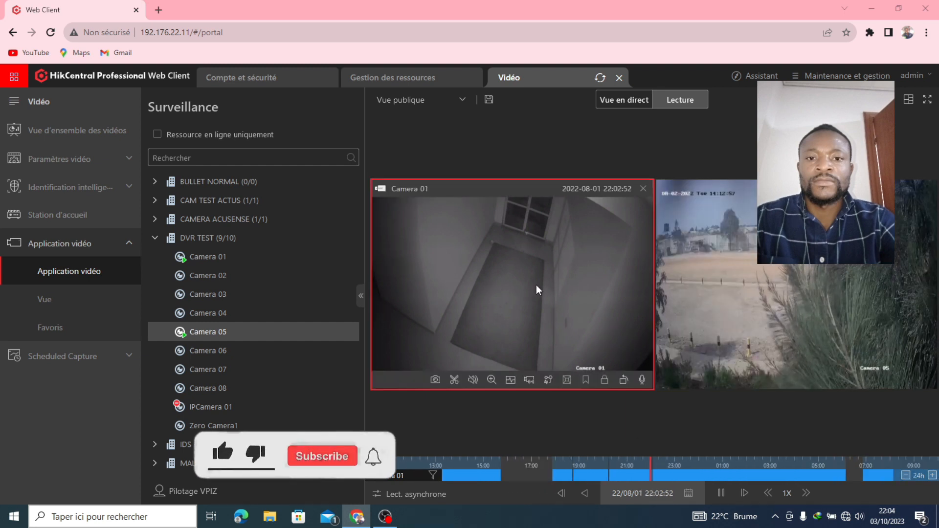
left_click(701, 477)
left_click(705, 477)
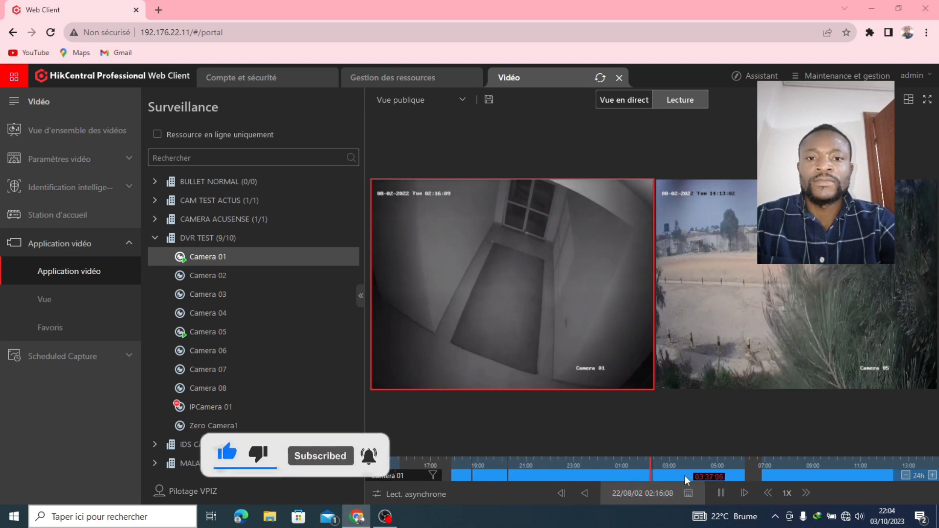
left_click(685, 476)
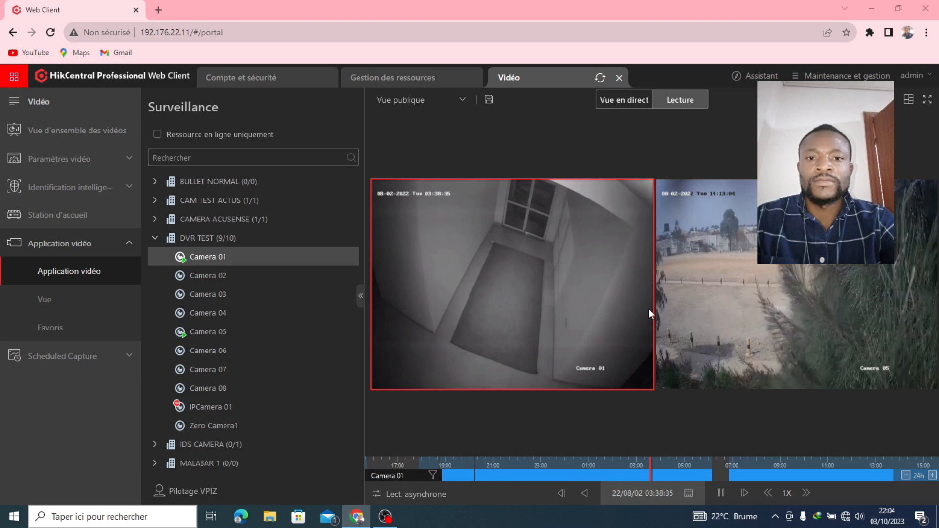
mouse_move(598, 319)
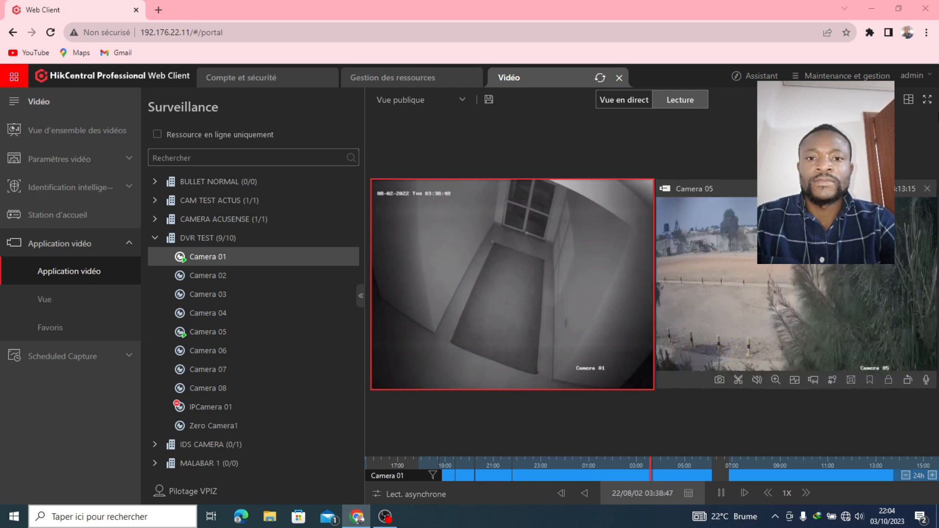
mouse_move(589, 300)
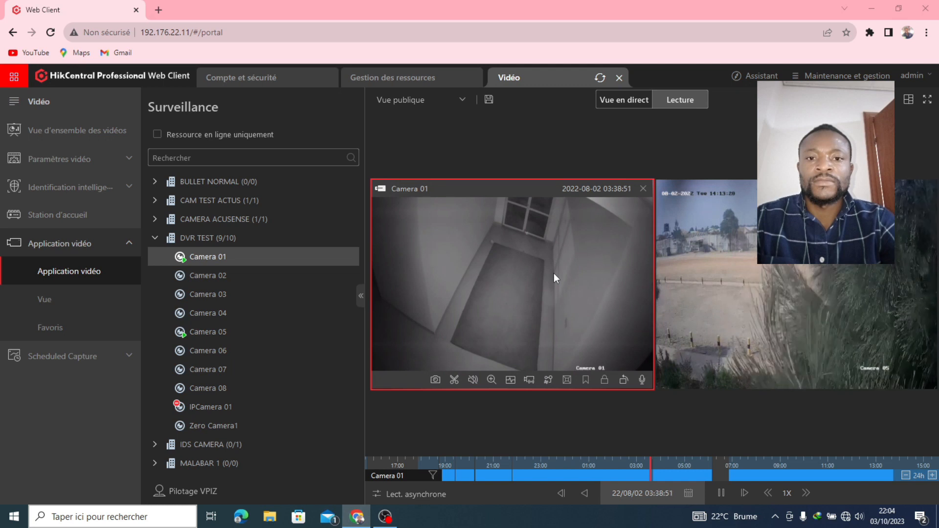
Move Camera 01's playback back to about 01:07, and then forward to about 16:06 on 2 August 2022
left_click(625, 477)
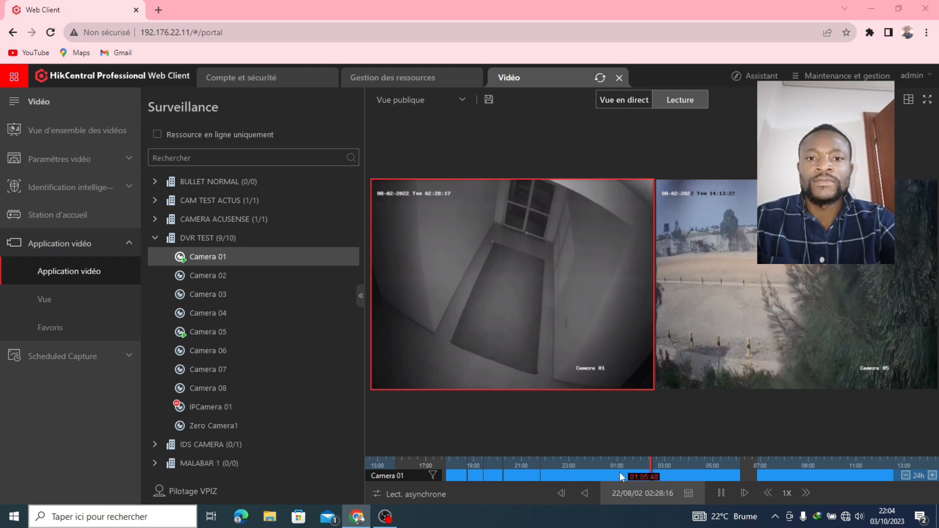
left_click_drag(619, 472, 702, 474)
left_click(703, 474)
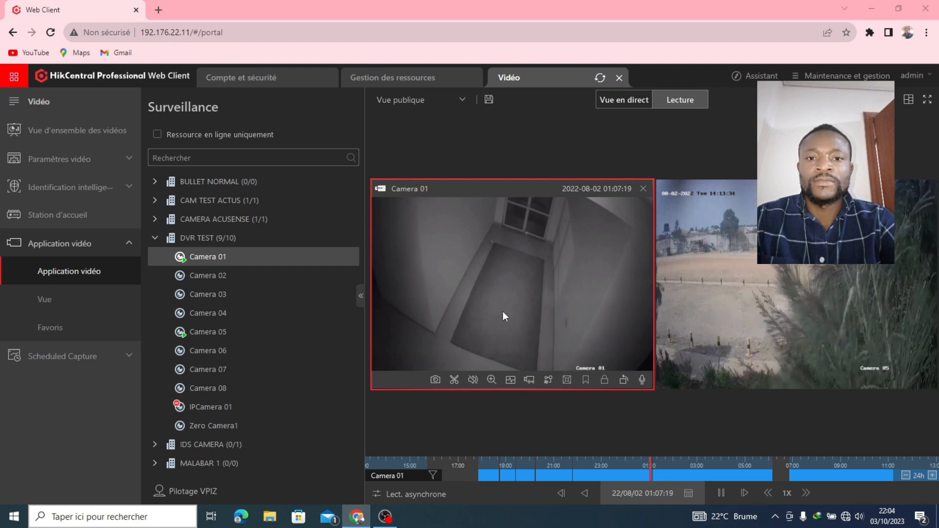
left_click(839, 478)
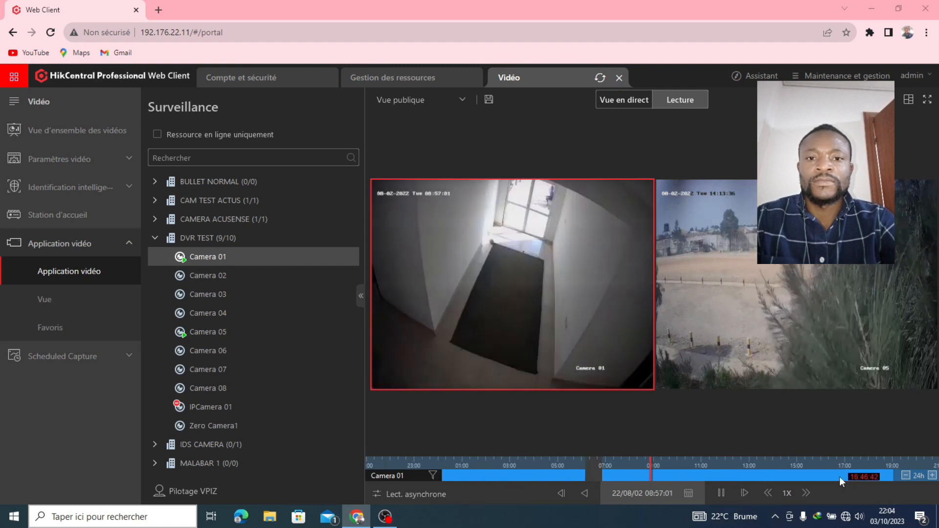
left_click(824, 476)
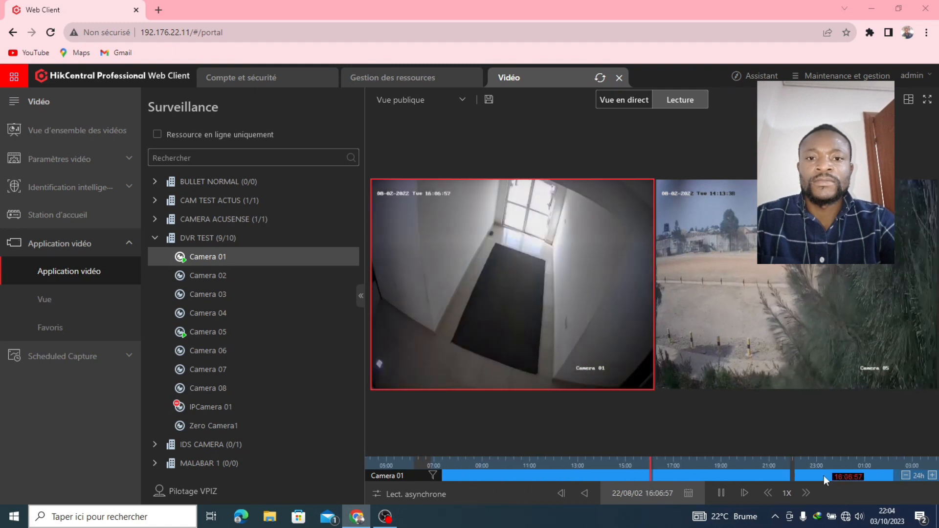
mouse_move(563, 280)
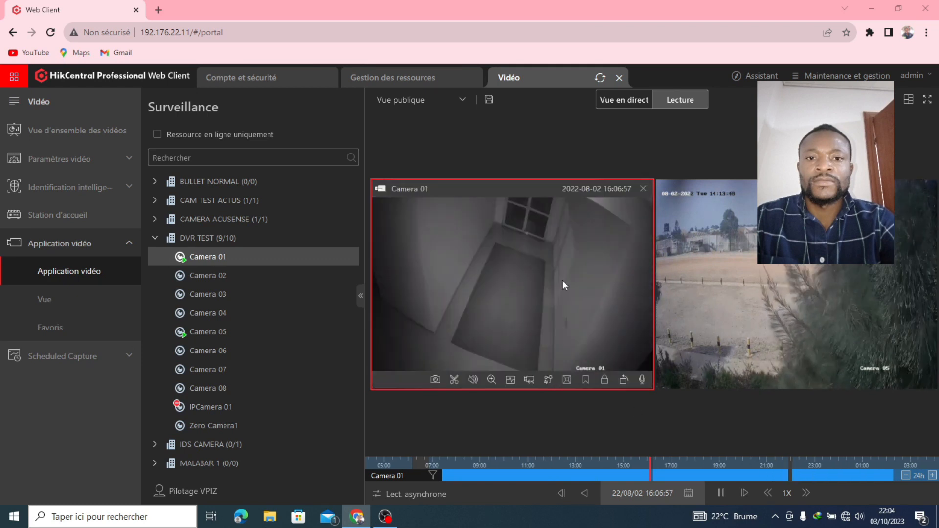
Advance Camera 01's playback along the timeline to about 08:55 on 3 August 2022
left_click_drag(707, 464, 601, 466)
mouse_move(506, 315)
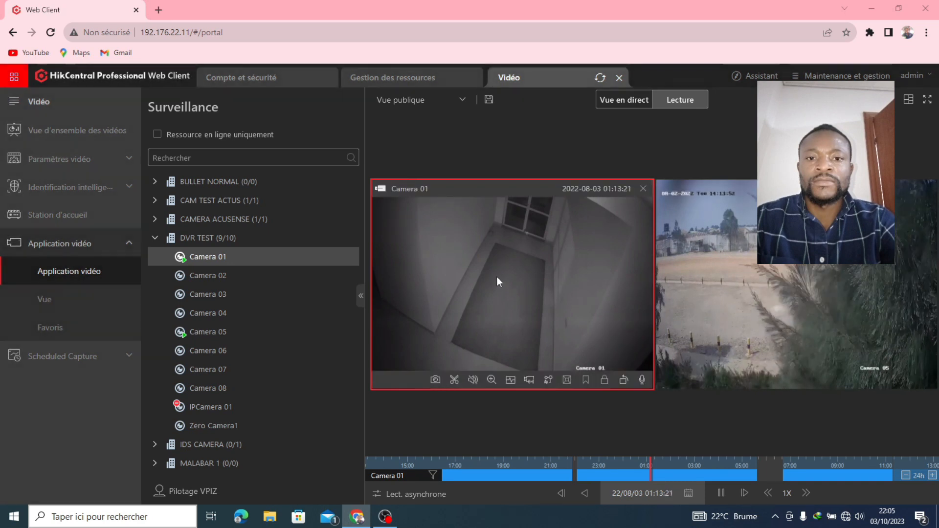
left_click(729, 475)
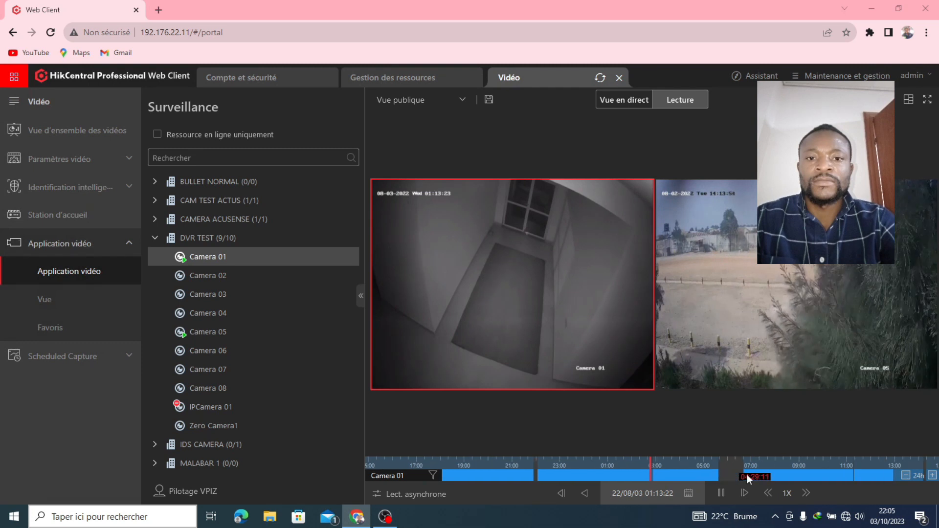
left_click(759, 473)
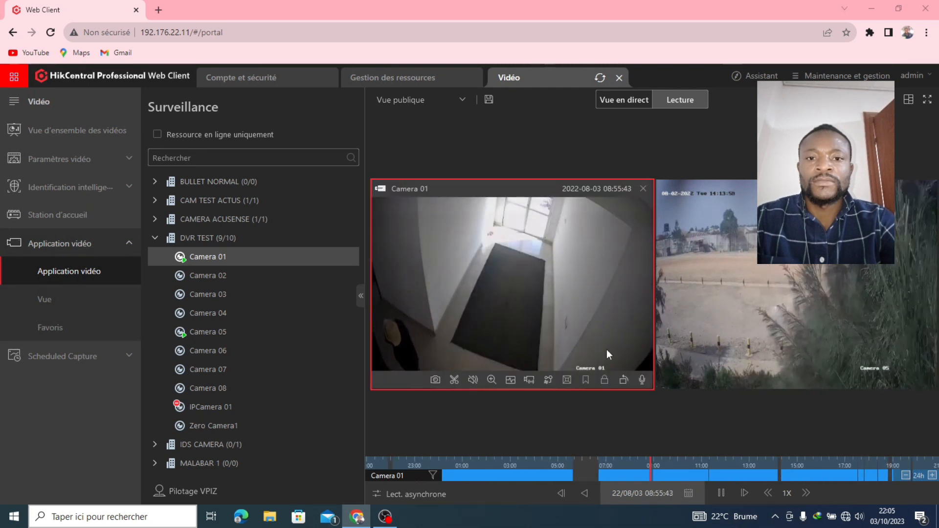
Jump Camera 01's playback forward to about 16:01 on 3 August 2022
left_click_drag(721, 477, 709, 476)
left_click(709, 475)
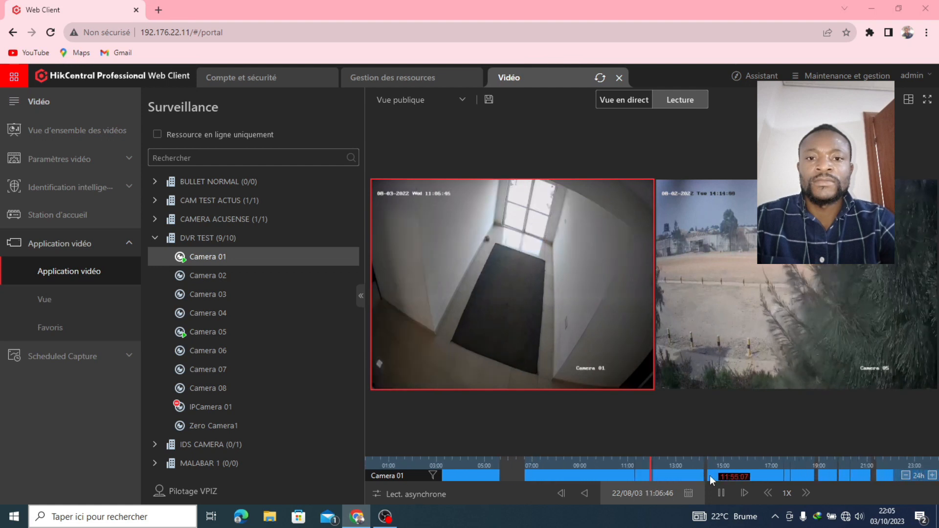
left_click(713, 475)
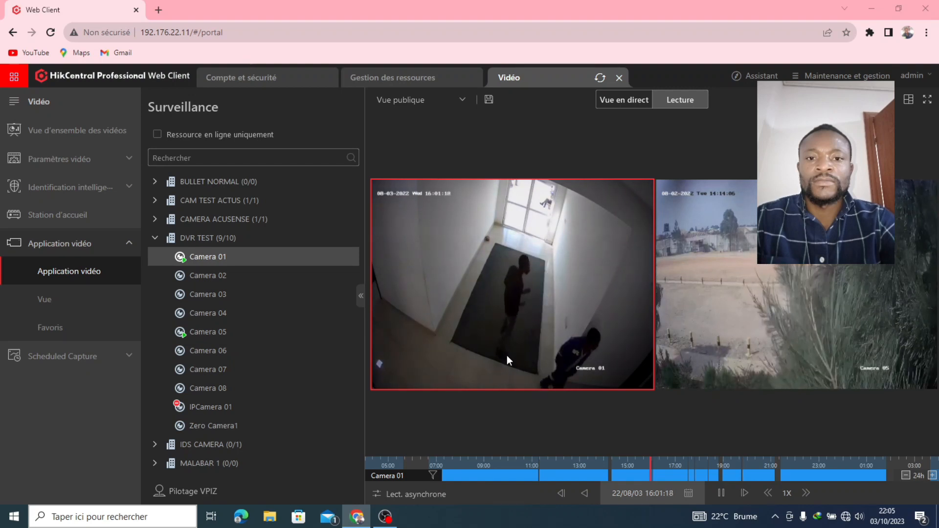
mouse_move(474, 380)
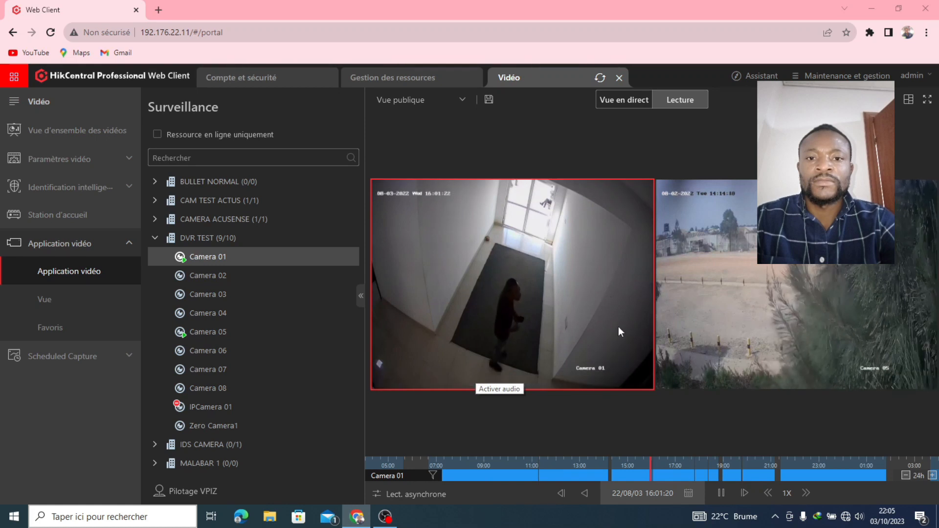
Switch Cameras 01 and 05 to synchronous playback and move both to about 16:37, 21:55 and finally 08:43 on 3 August 2022
left_click(391, 494)
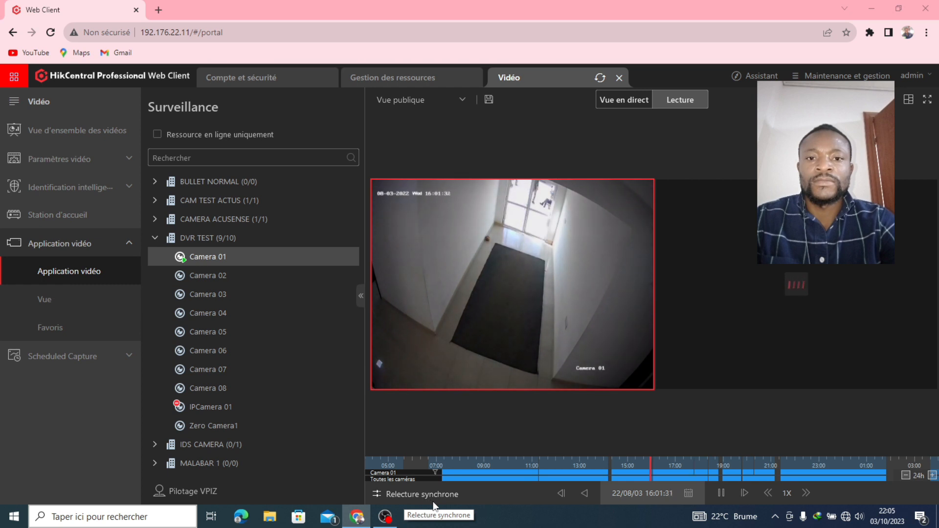
mouse_move(561, 317)
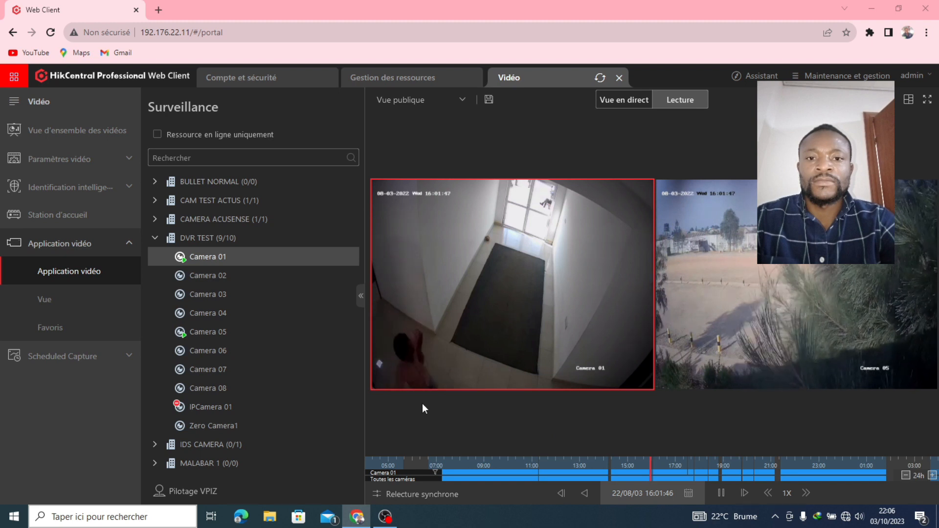
left_click(667, 475)
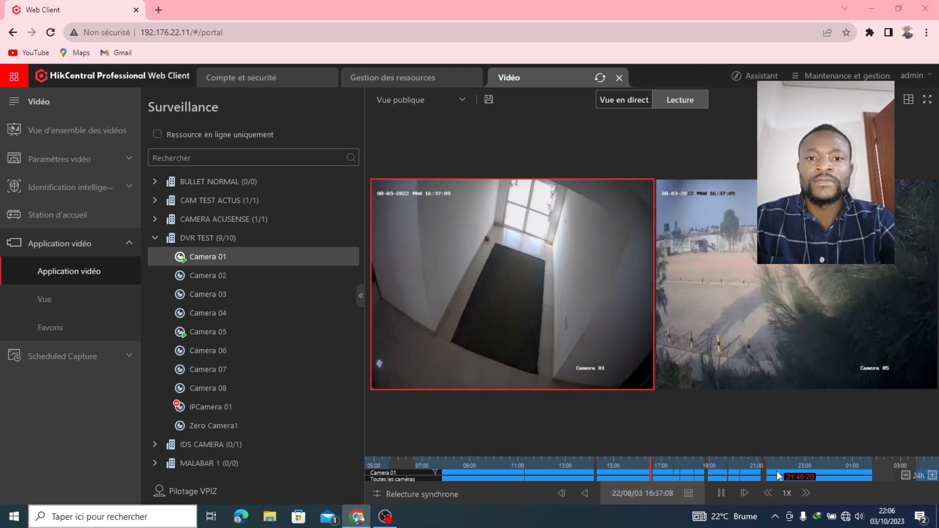
left_click(778, 471)
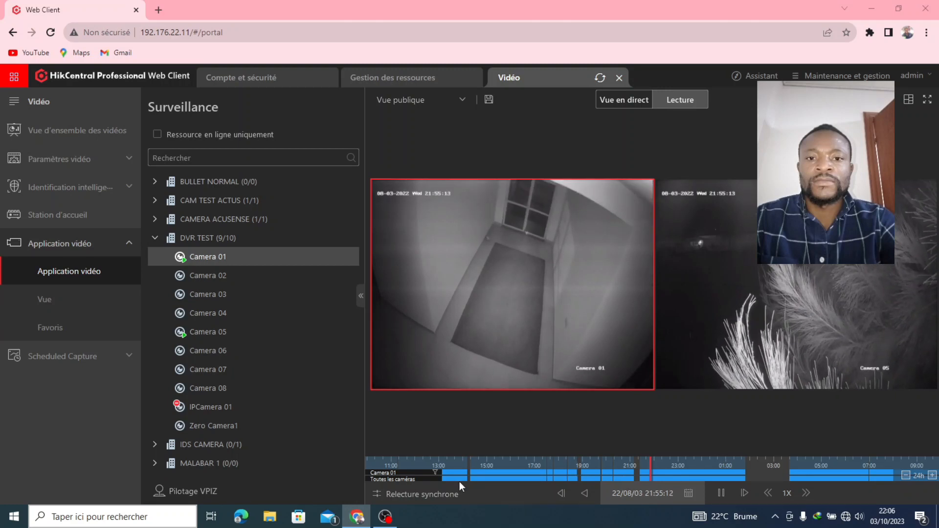
left_click(494, 477)
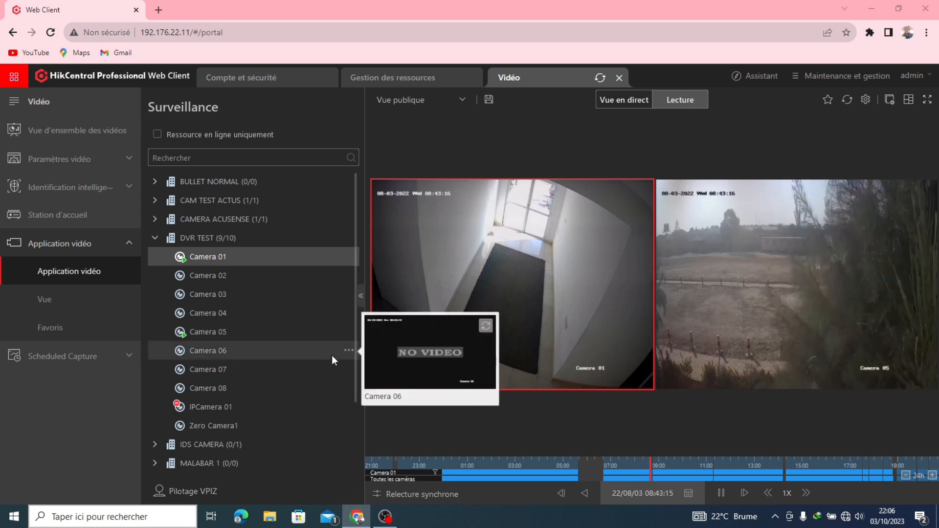
mouse_move(293, 347)
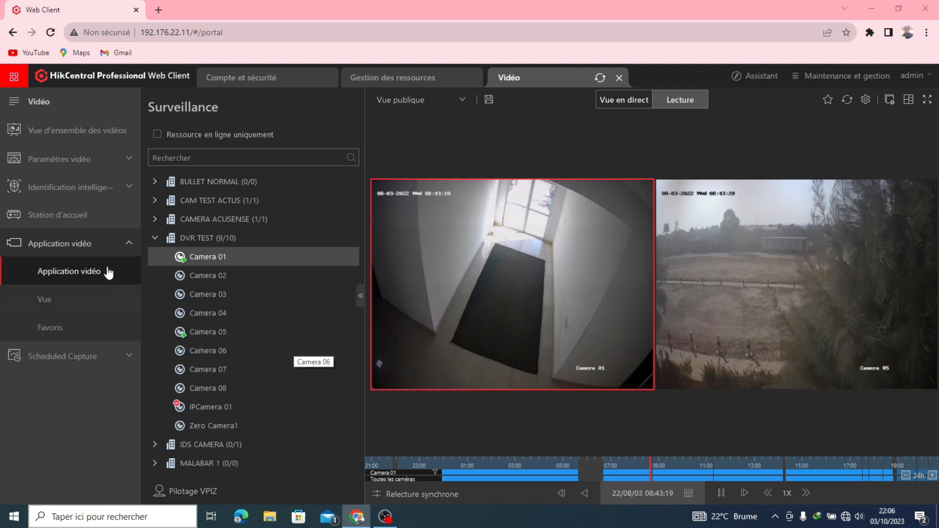
mouse_move(198, 260)
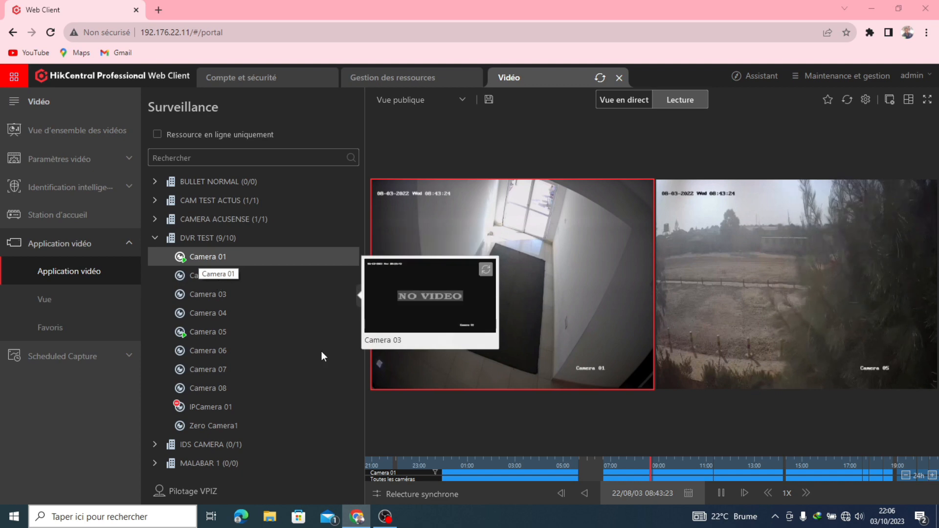
mouse_move(476, 351)
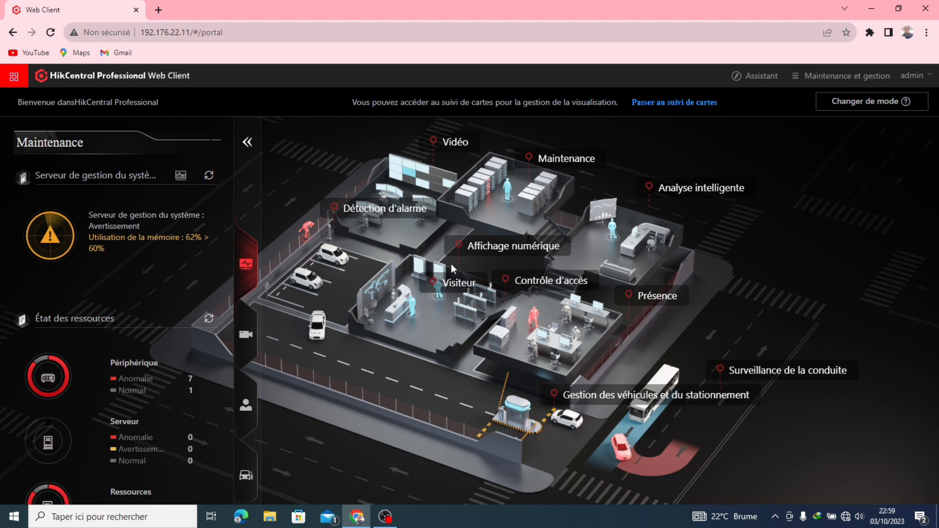
Open the Vidéo module from the home page and go to its Application vidéo page
left_click(11, 80)
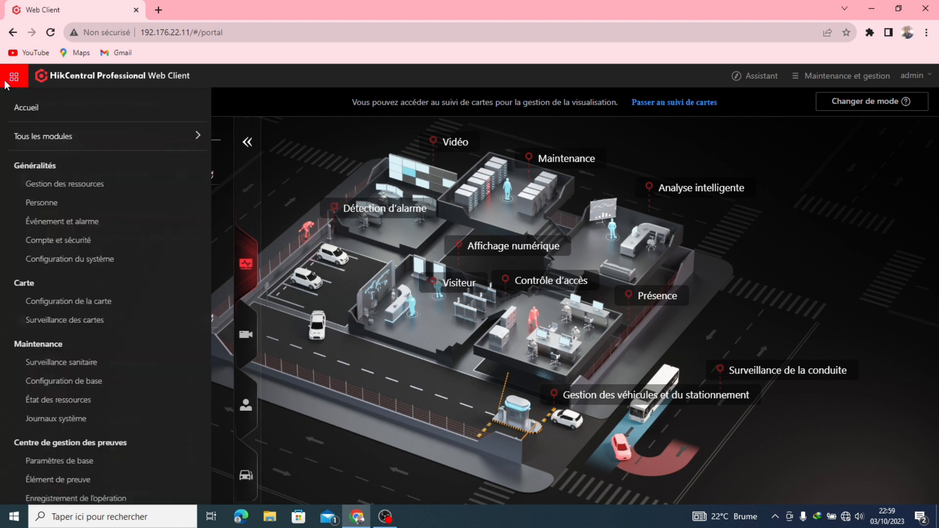
scroll(31, 359, "down", 3)
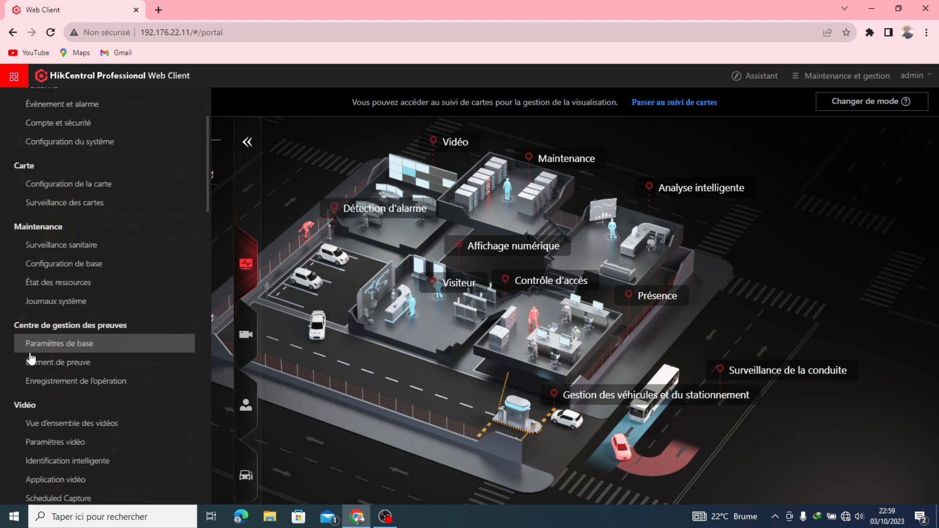
left_click(71, 423)
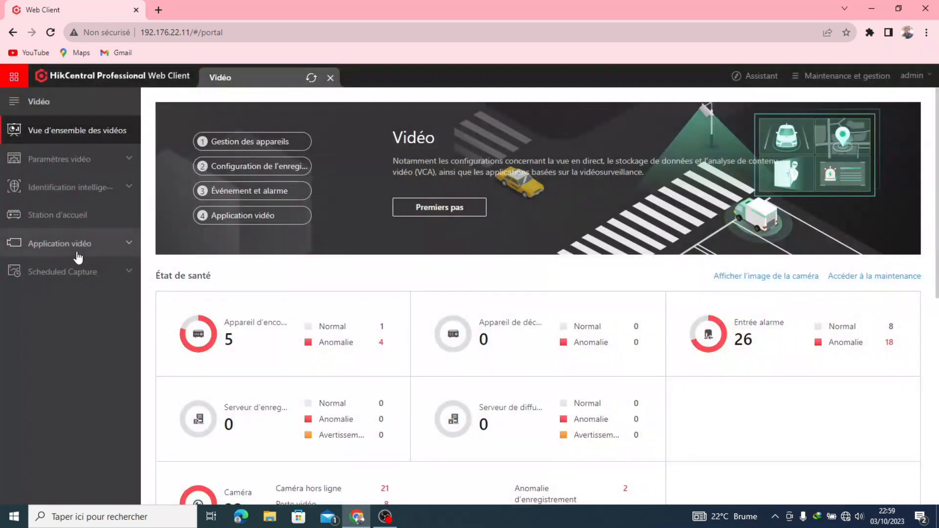
left_click(91, 244)
left_click(87, 276)
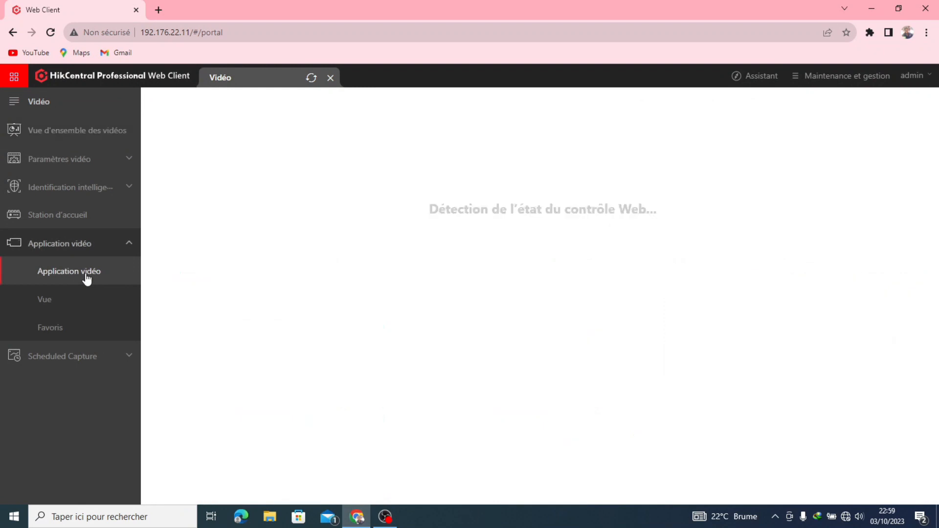